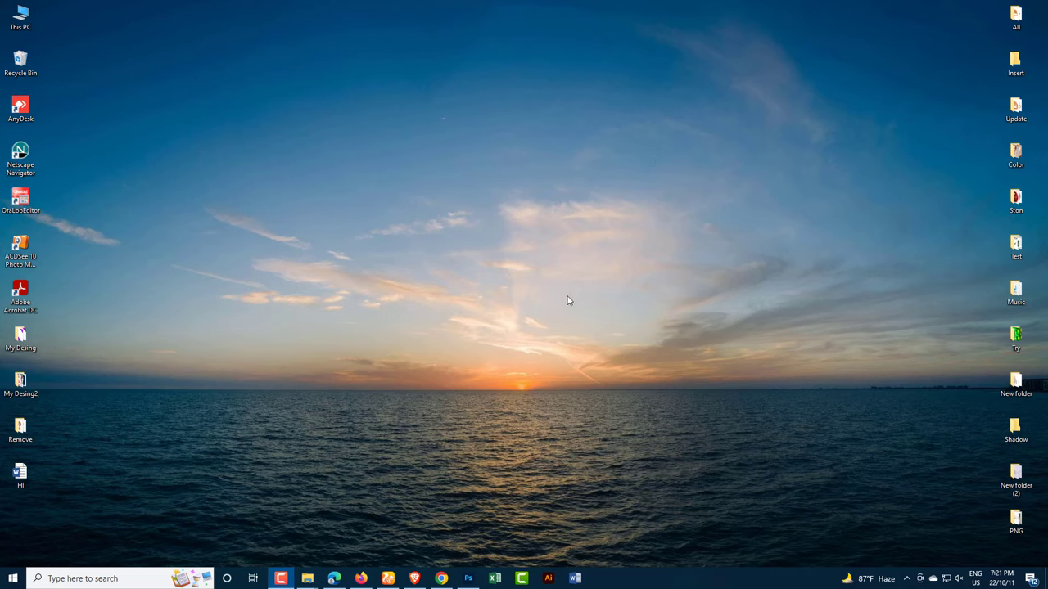
Step: Launch Photoshop and open copy.jpg from the Test folder on the Desktop
{"action": "left_click", "coordinate": [468, 579]}
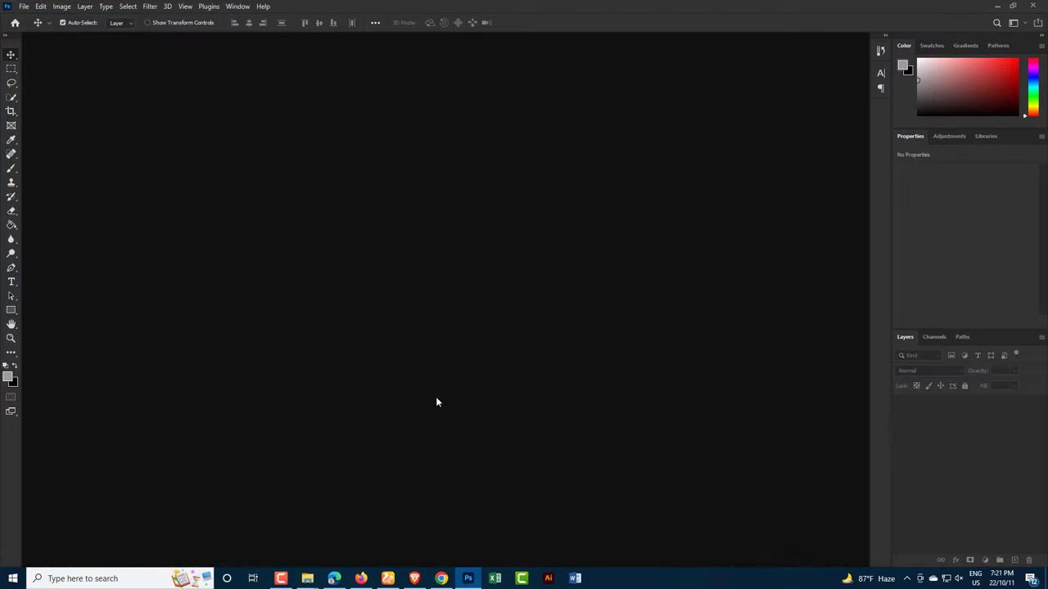
{"action": "left_click", "coordinate": [24, 6]}
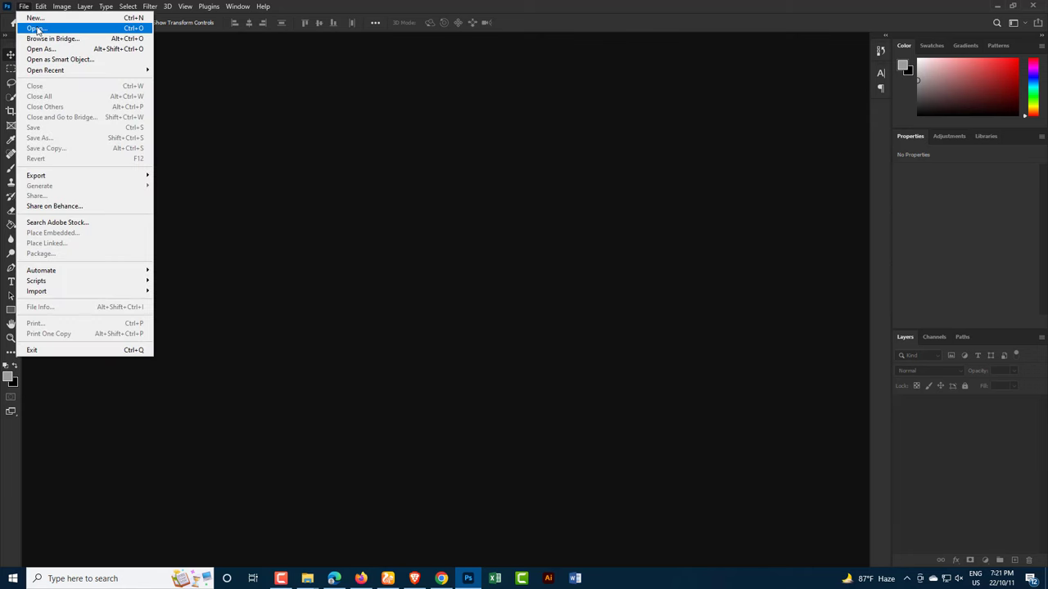
{"action": "left_click", "coordinate": [37, 28]}
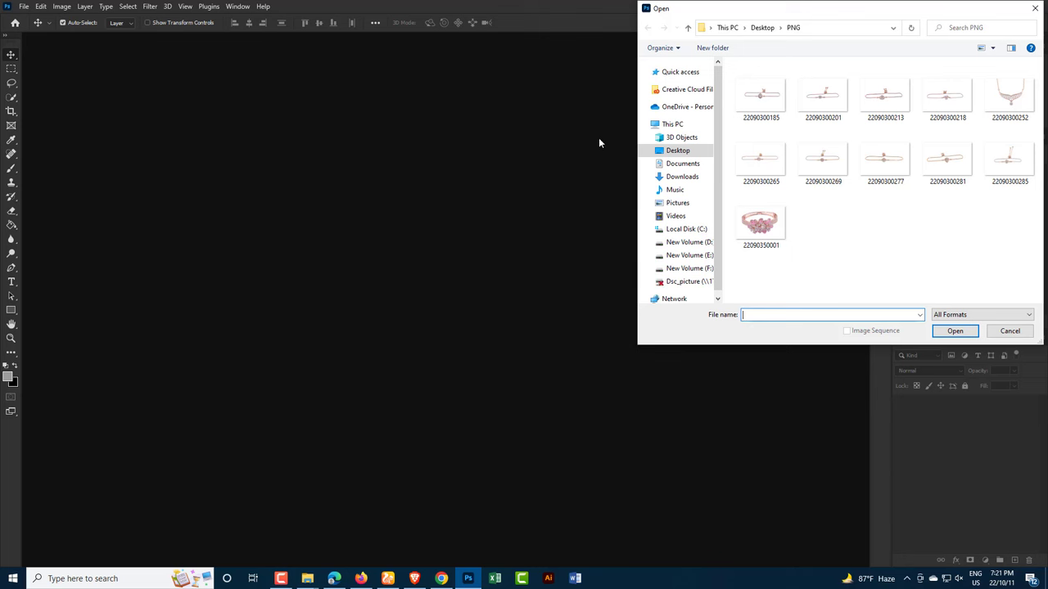
{"action": "left_click", "coordinate": [675, 150]}
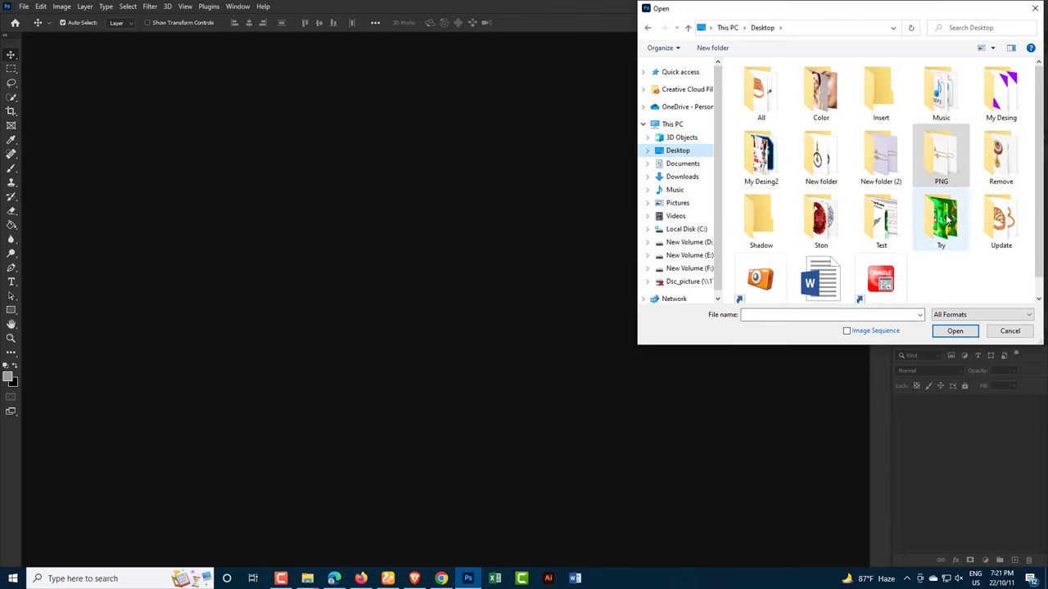
{"action": "double_click", "coordinate": [881, 239]}
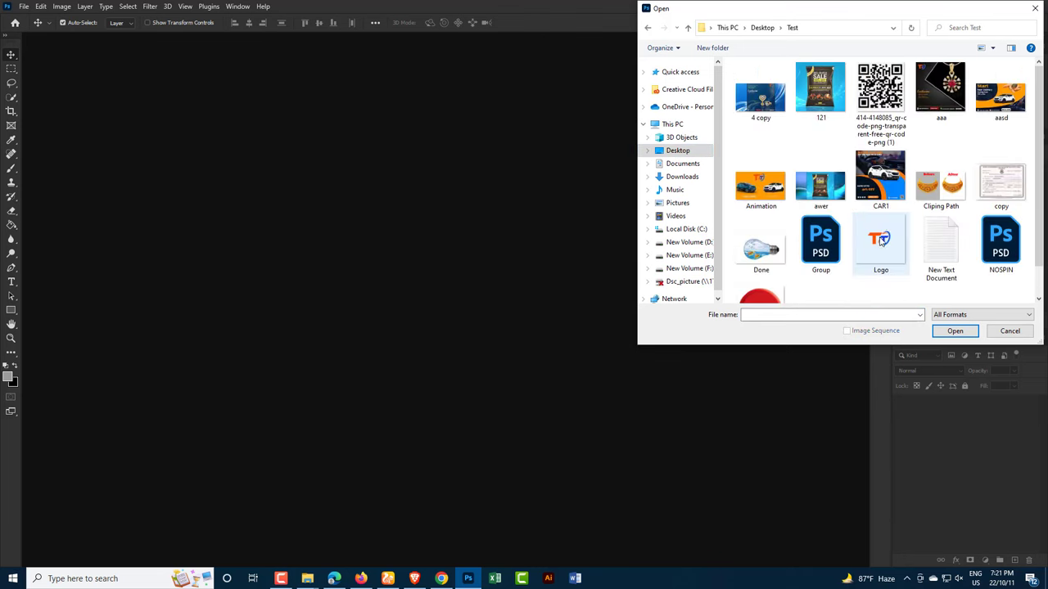
{"action": "left_click", "coordinate": [1003, 191]}
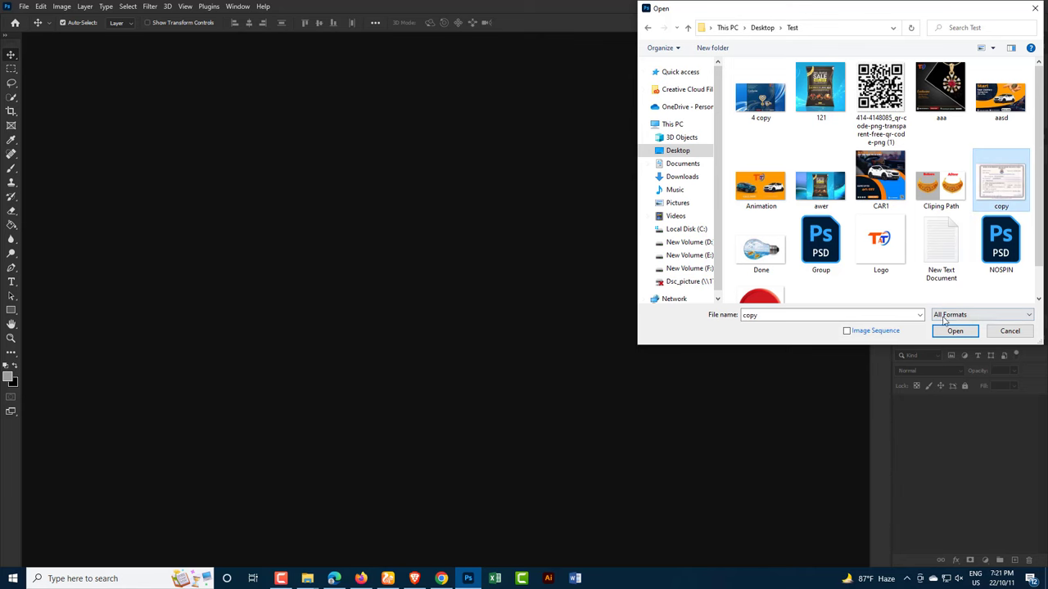
{"action": "left_click", "coordinate": [949, 330]}
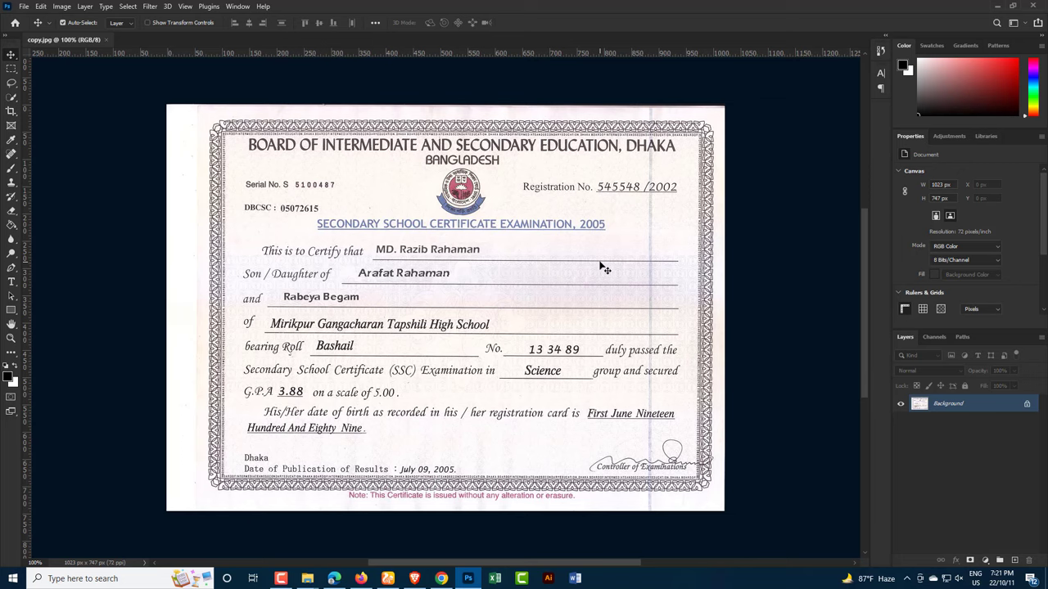
Step: Unlock the certificate's Background layer so it becomes an editable Layer 0
{"action": "key", "text": "ctrl+plus"}
{"action": "key", "text": "ctrl+minus"}
{"action": "left_click", "coordinate": [1028, 405]}
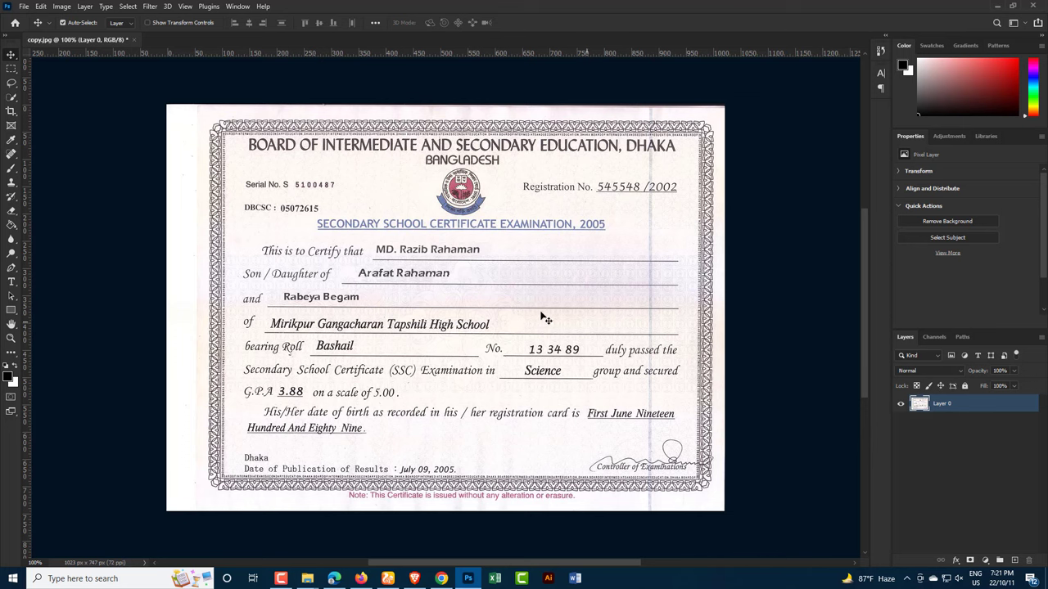
{"action": "left_click", "coordinate": [9, 70]}
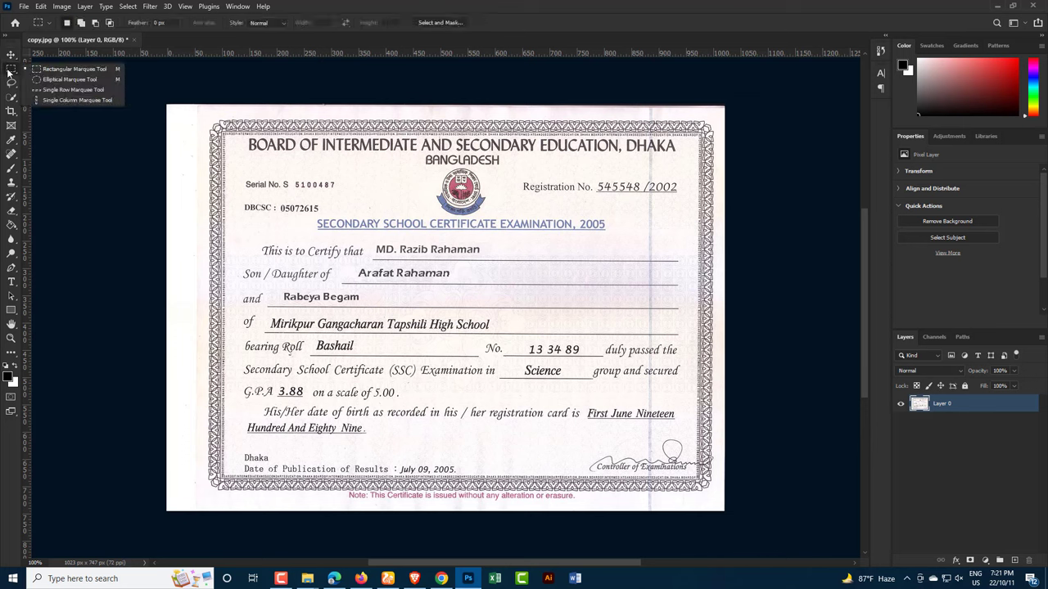
Step: Cover the student's name with a blank paper patch moved from beside it, then deselect
{"action": "left_click", "coordinate": [72, 70]}
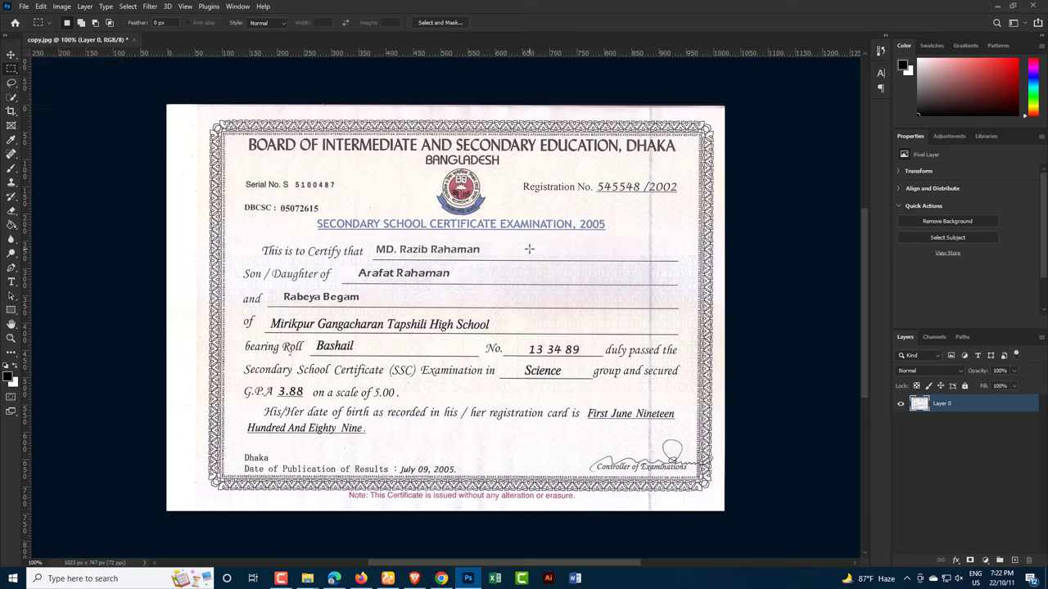
{"action": "mouse_move", "coordinate": [496, 236]}
{"action": "left_mouse_down"}
{"action": "mouse_move", "coordinate": [502, 251]}
{"action": "mouse_move", "coordinate": [609, 257]}
{"action": "left_mouse_up"}
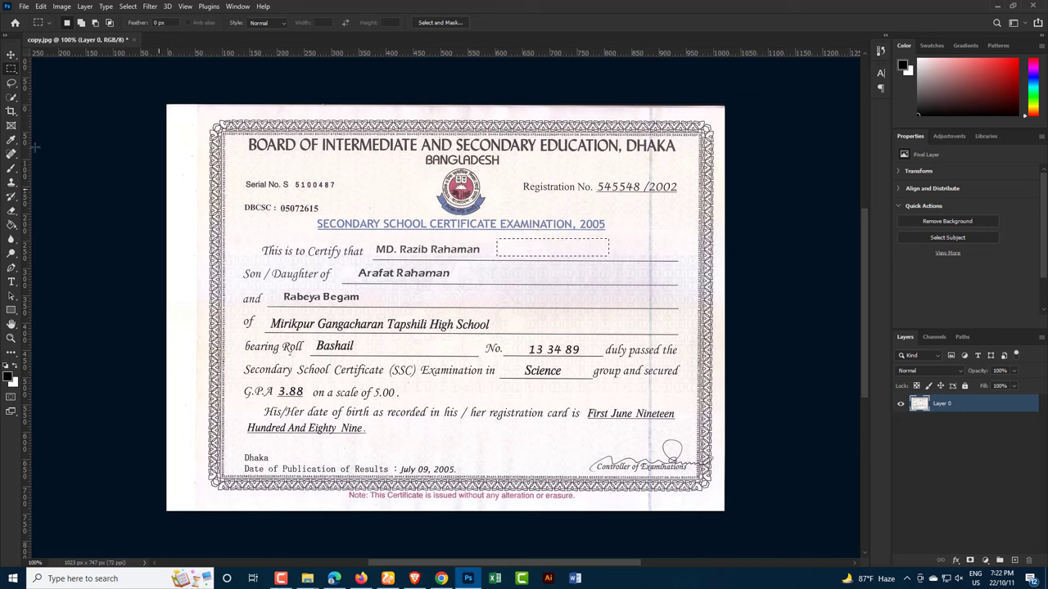
{"action": "left_click", "coordinate": [12, 57]}
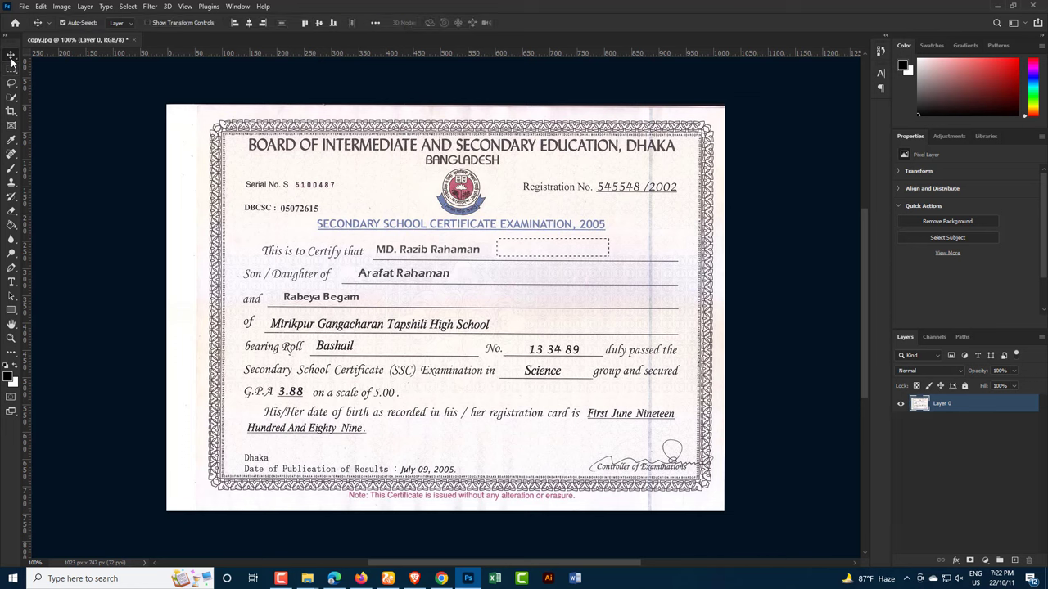
{"action": "left_click_drag", "start_coordinate": [530, 246], "coordinate": [401, 248]}
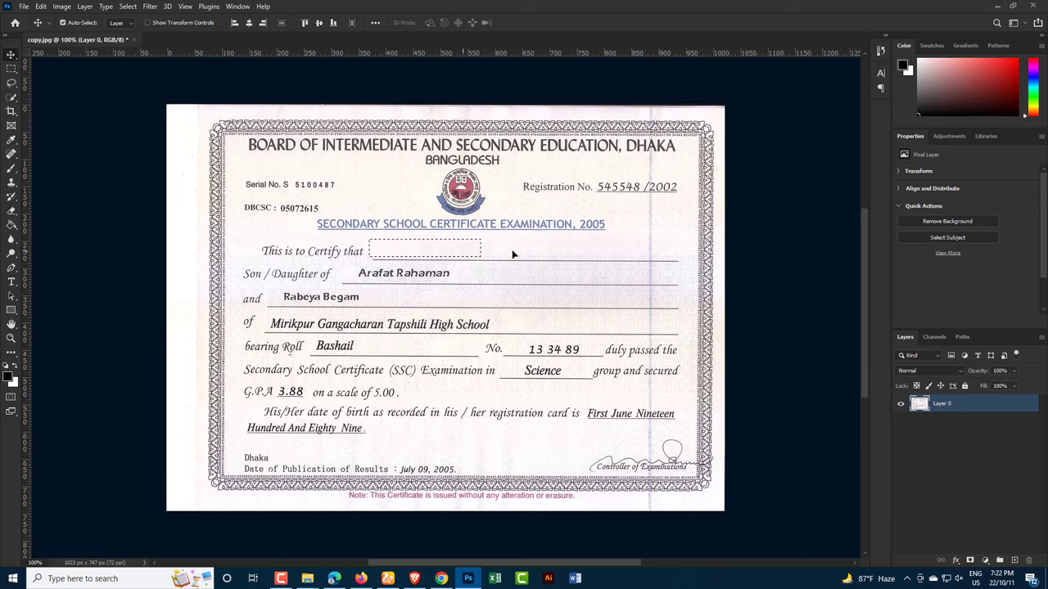
{"action": "key", "text": "ctrl+d"}
{"action": "left_click", "coordinate": [10, 283]}
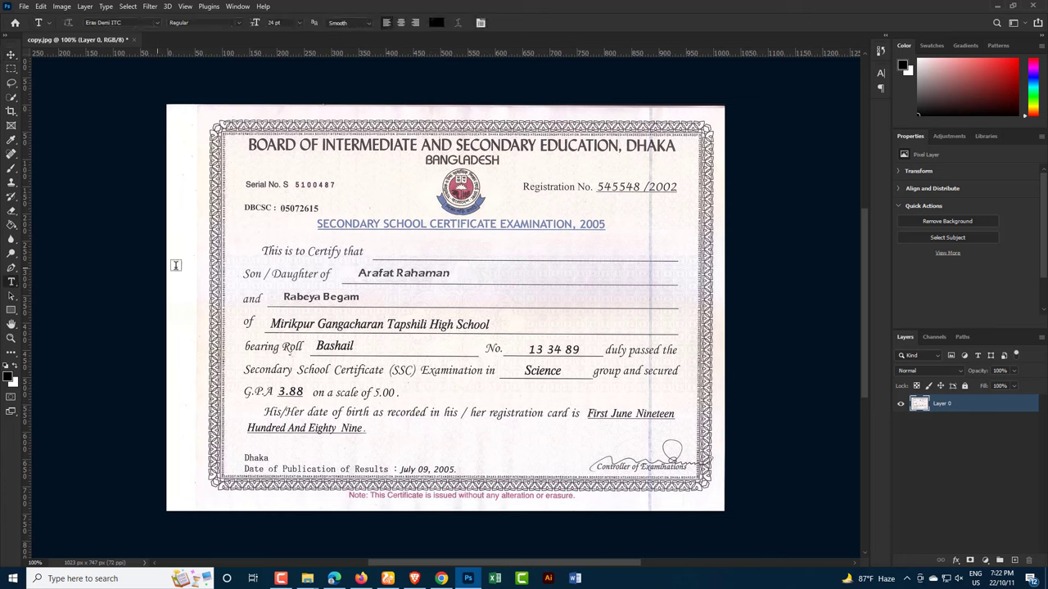
{"action": "left_click", "coordinate": [373, 249]}
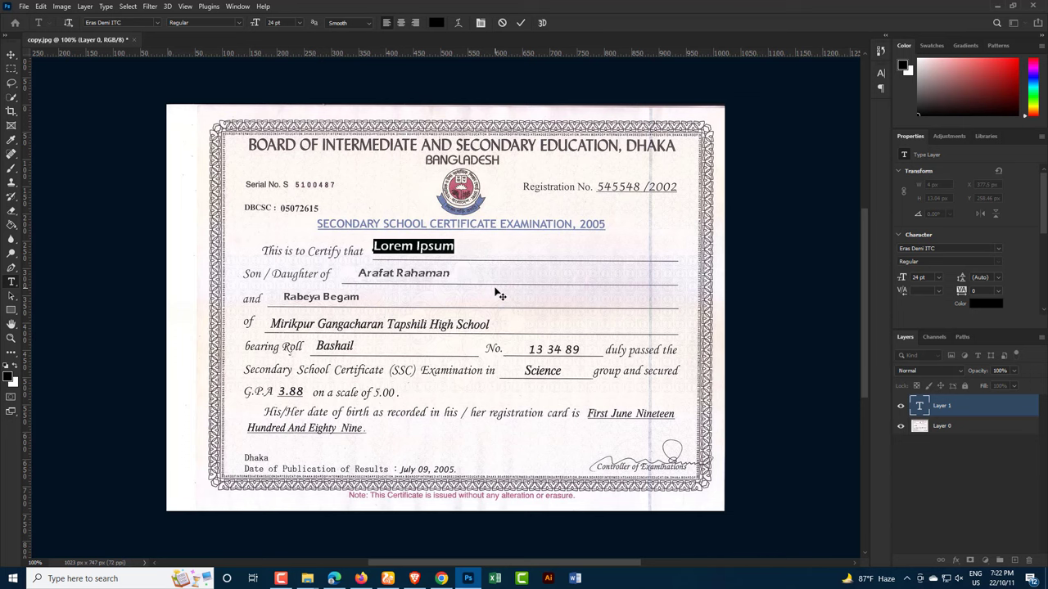
{"action": "key", "text": "BackSpace"}
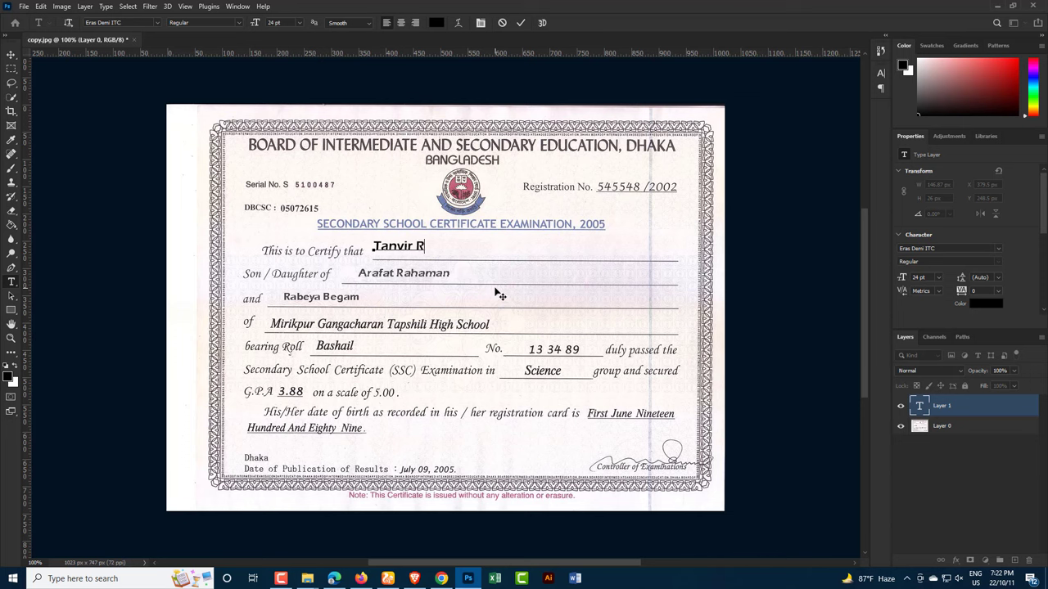
{"action": "type", "text": "ha"}
{"action": "type", "text": "man"}
{"action": "left_click", "coordinate": [959, 406]}
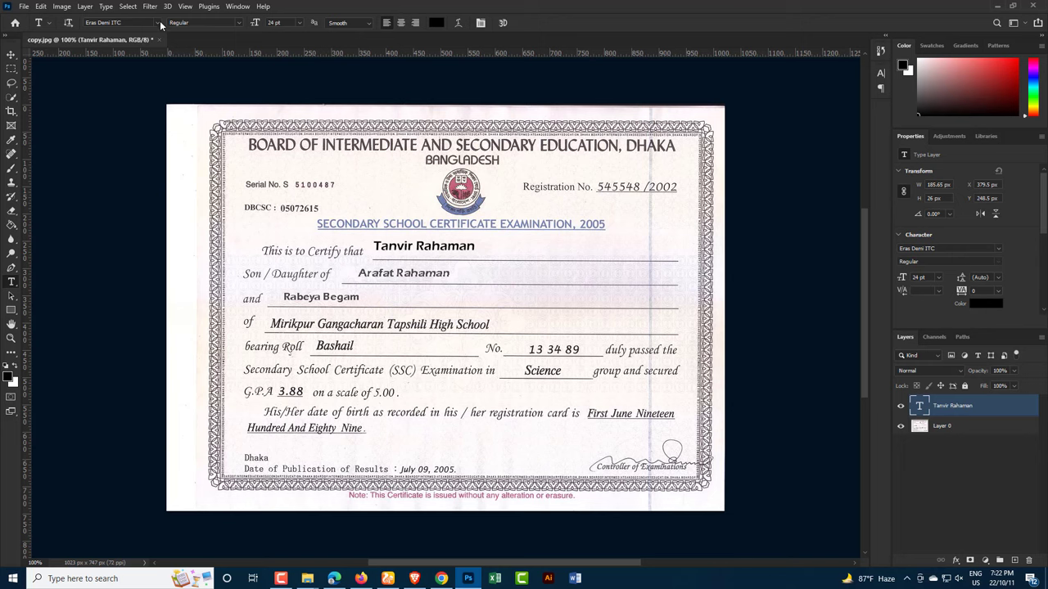
{"action": "left_click", "coordinate": [159, 23]}
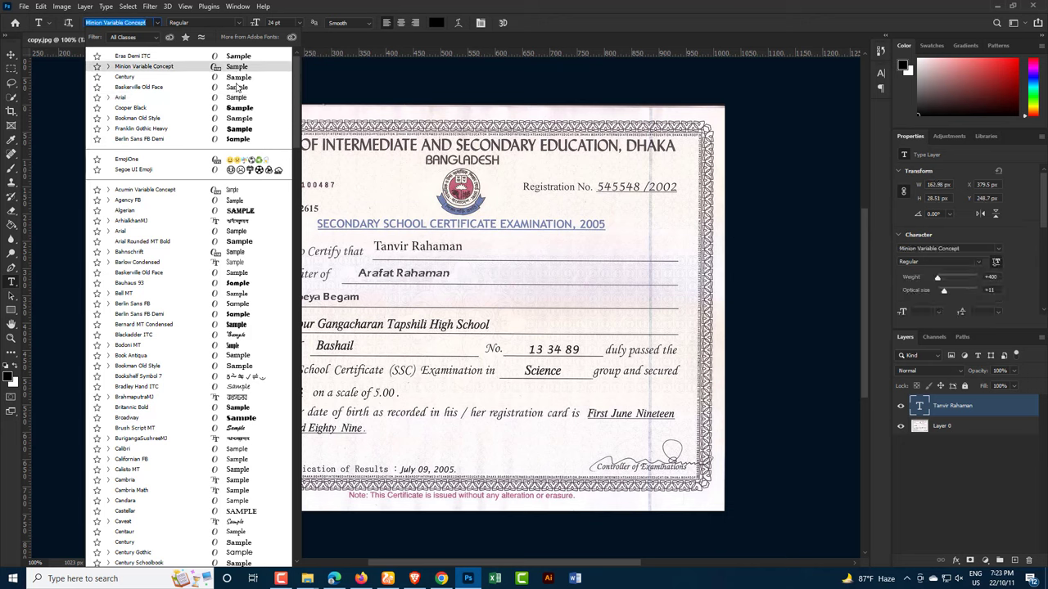
{"action": "left_click", "coordinate": [236, 77]}
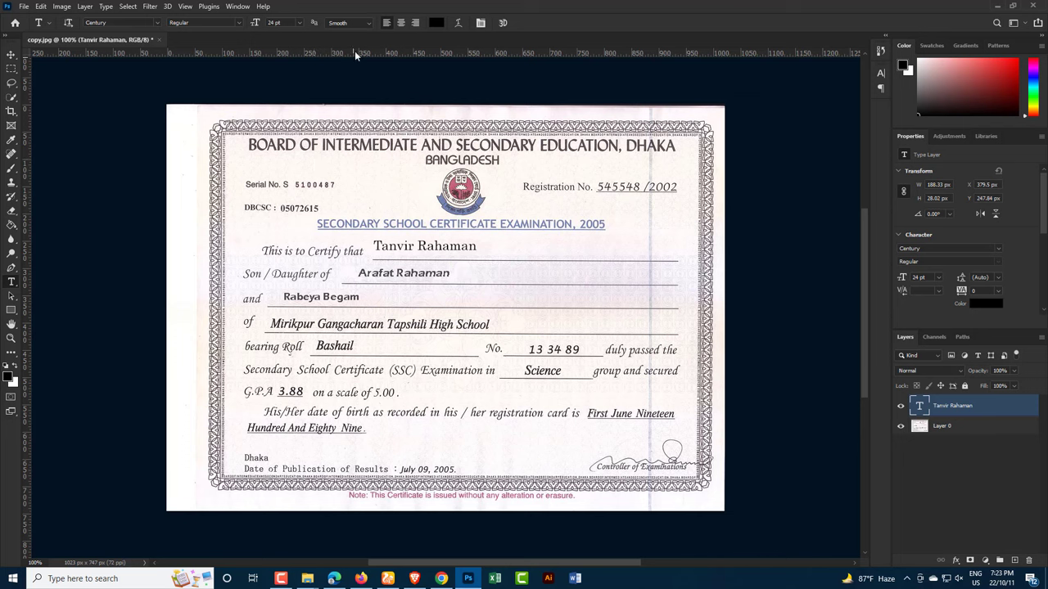
{"action": "left_click", "coordinate": [369, 25]}
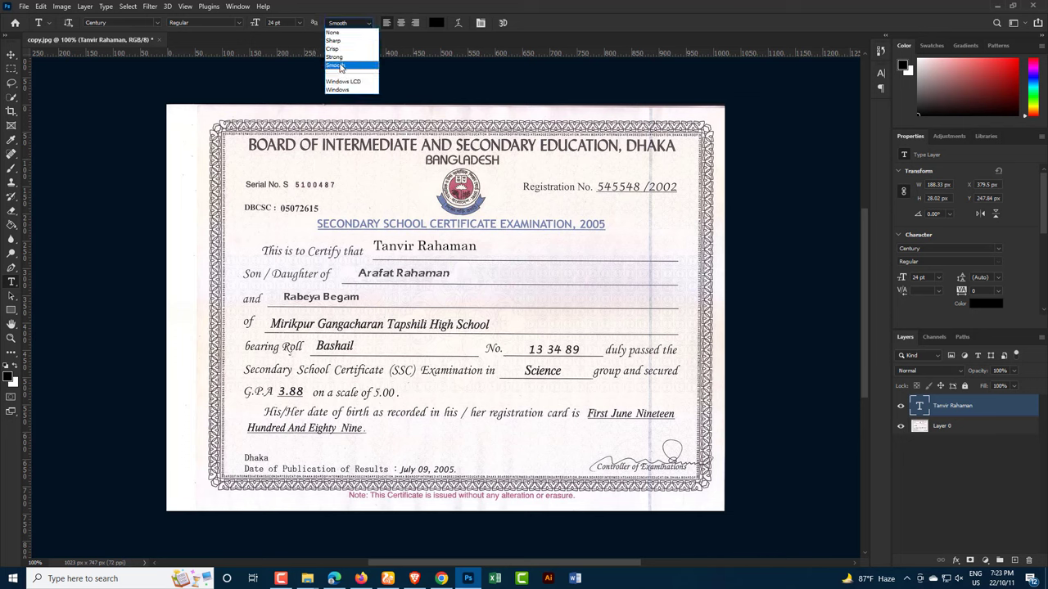
{"action": "left_click", "coordinate": [337, 41]}
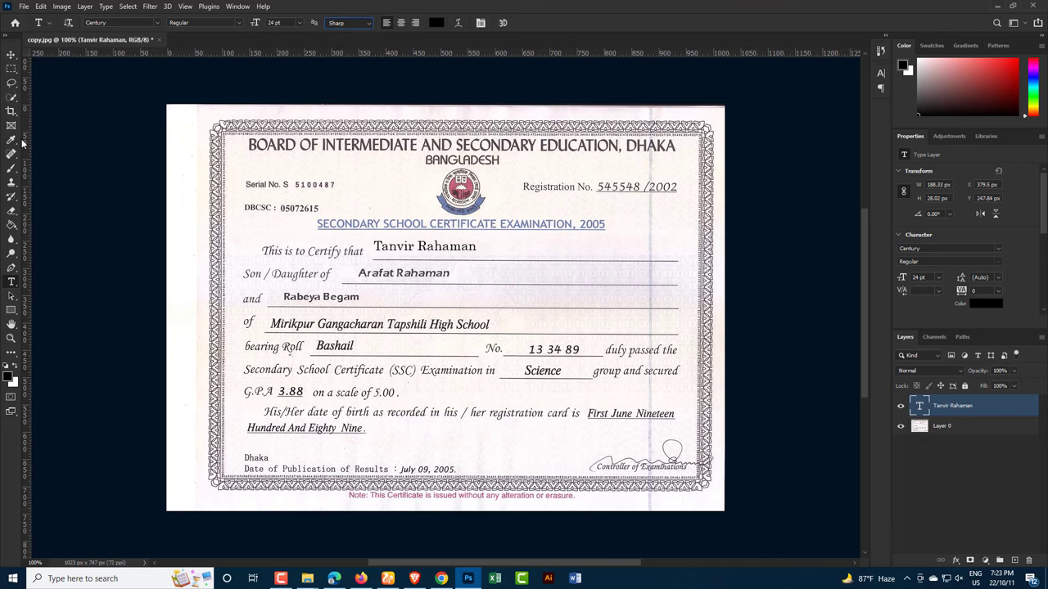
{"action": "left_click", "coordinate": [12, 69]}
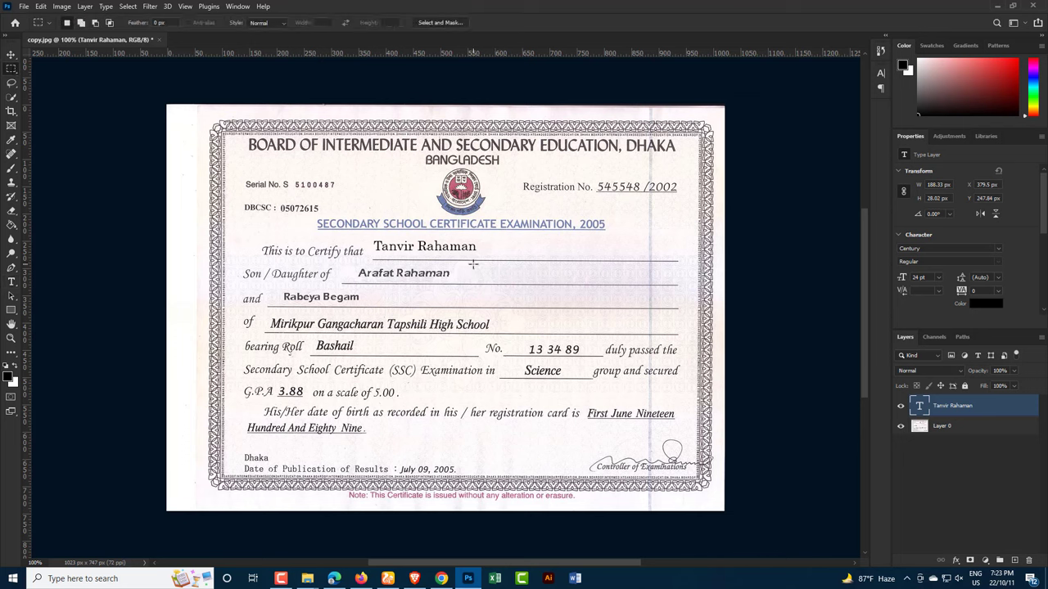
{"action": "left_click_drag", "start_coordinate": [473, 264], "coordinate": [574, 279]}
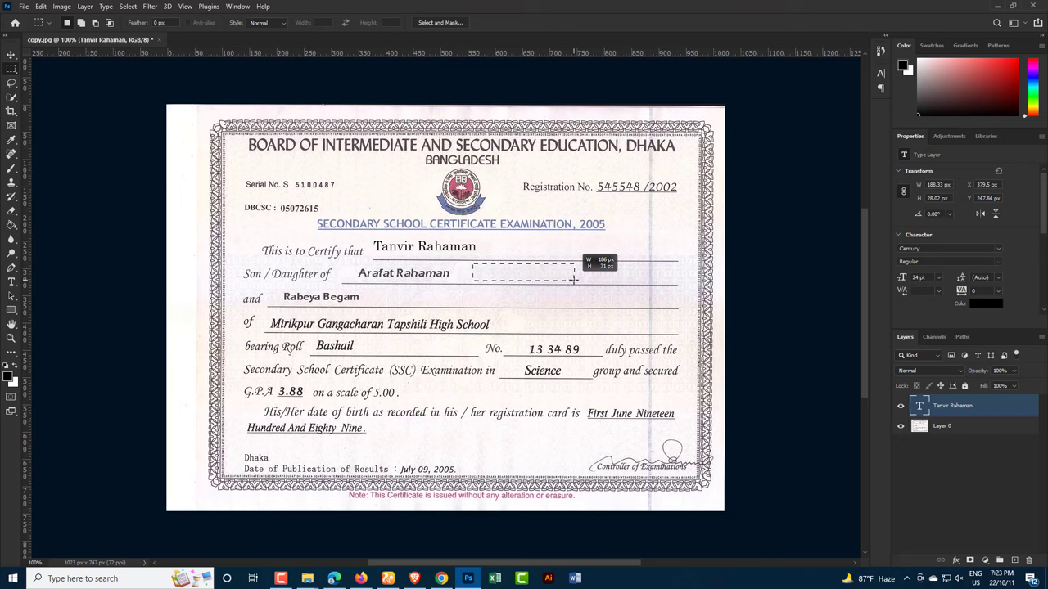
{"action": "left_click_drag", "start_coordinate": [573, 279], "coordinate": [593, 280]}
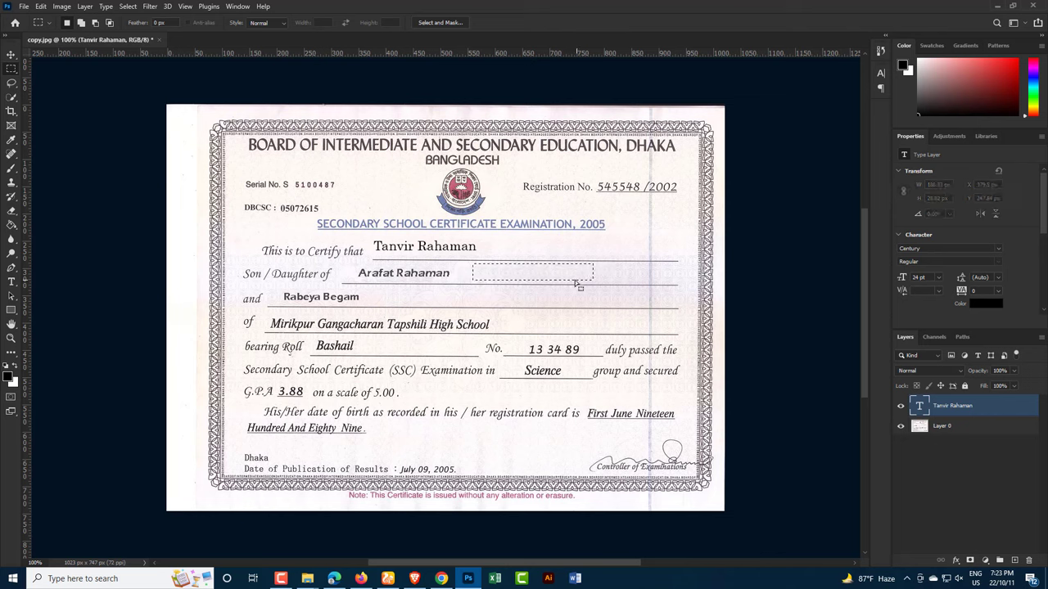
{"action": "left_click", "coordinate": [972, 430]}
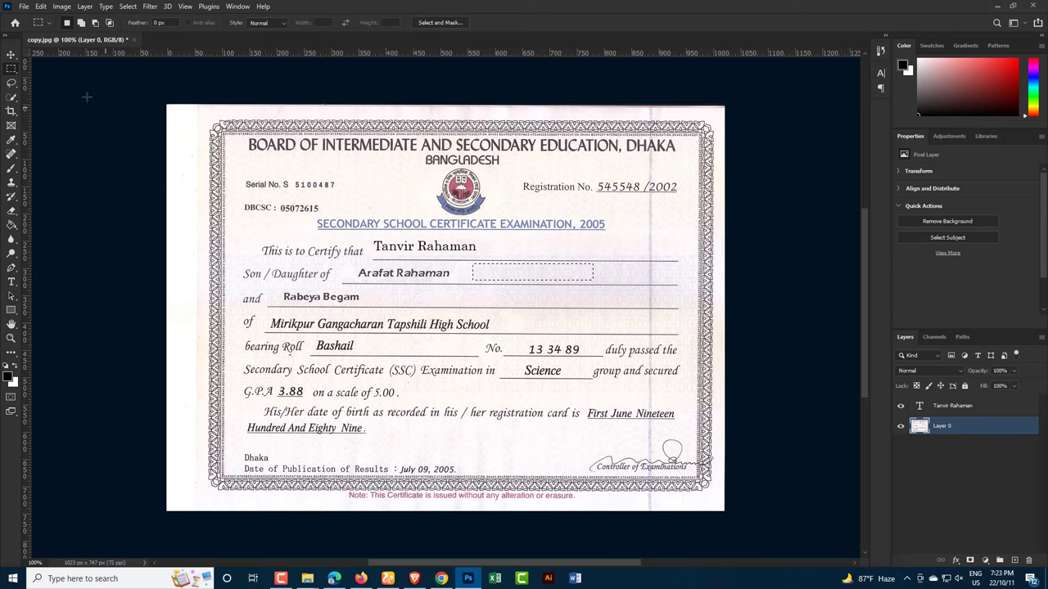
{"action": "left_click", "coordinate": [12, 54]}
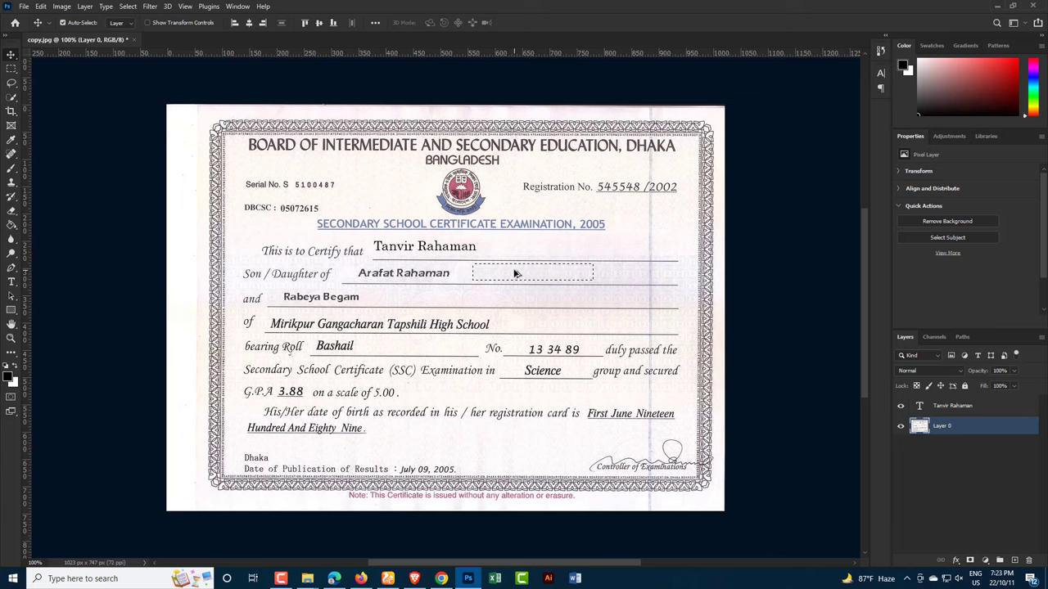
{"action": "left_click_drag", "start_coordinate": [515, 273], "coordinate": [388, 275]}
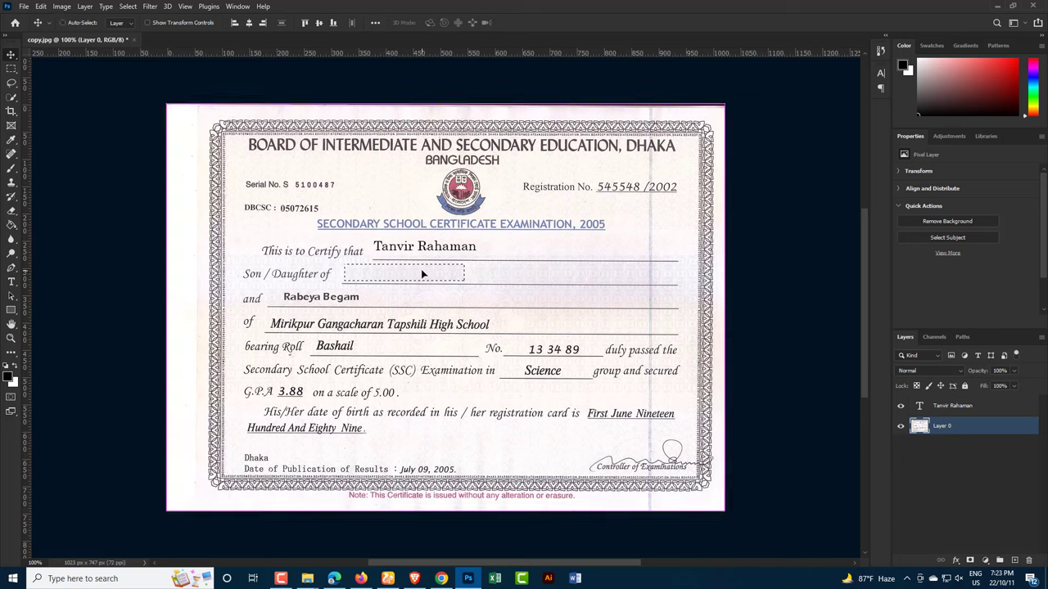
{"action": "key", "text": "ctrl+d"}
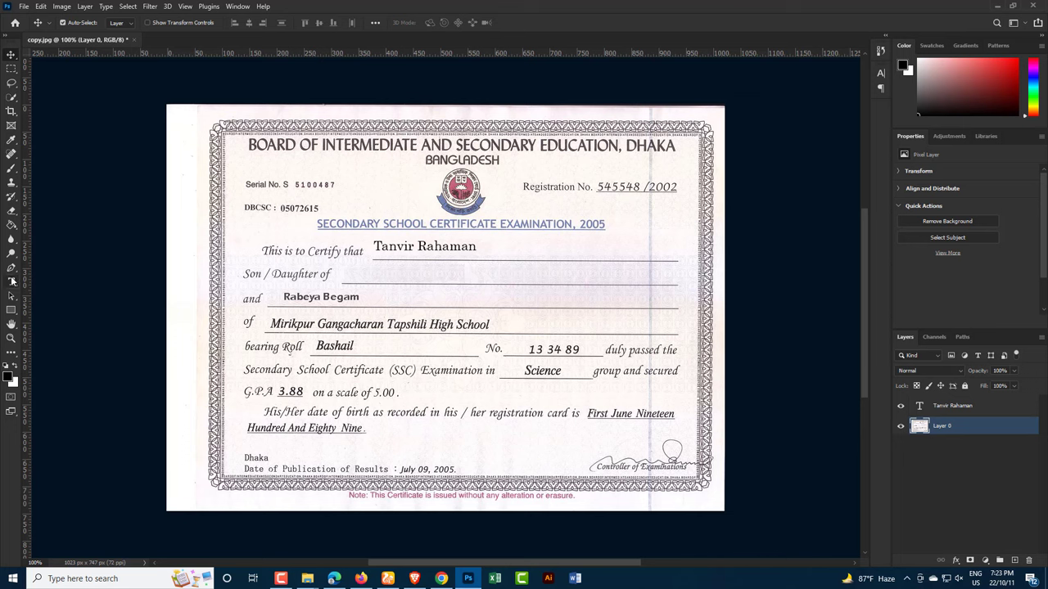
{"action": "left_click", "coordinate": [11, 280]}
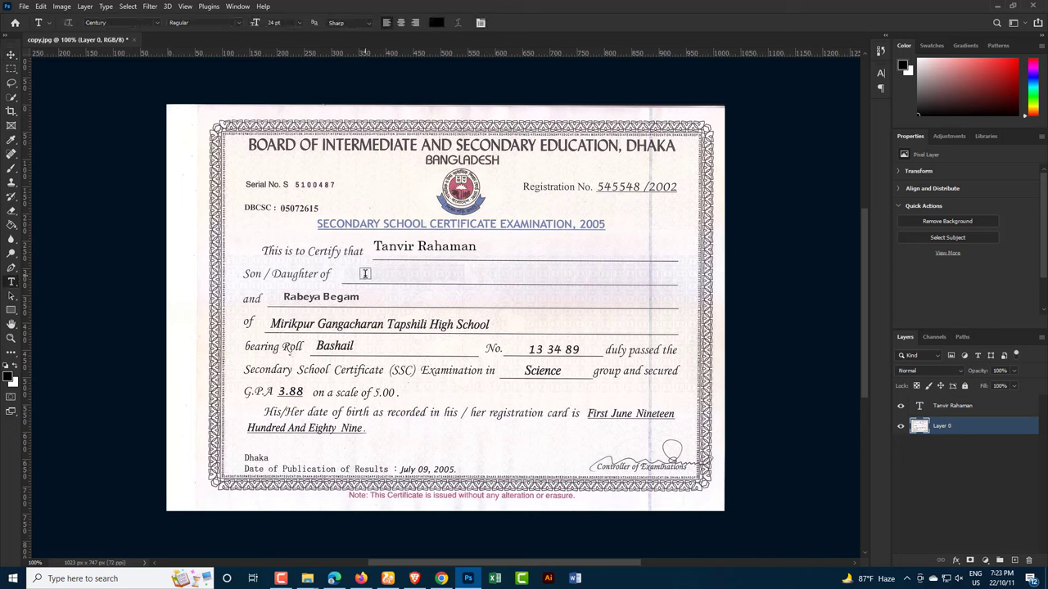
{"action": "left_click", "coordinate": [365, 273]}
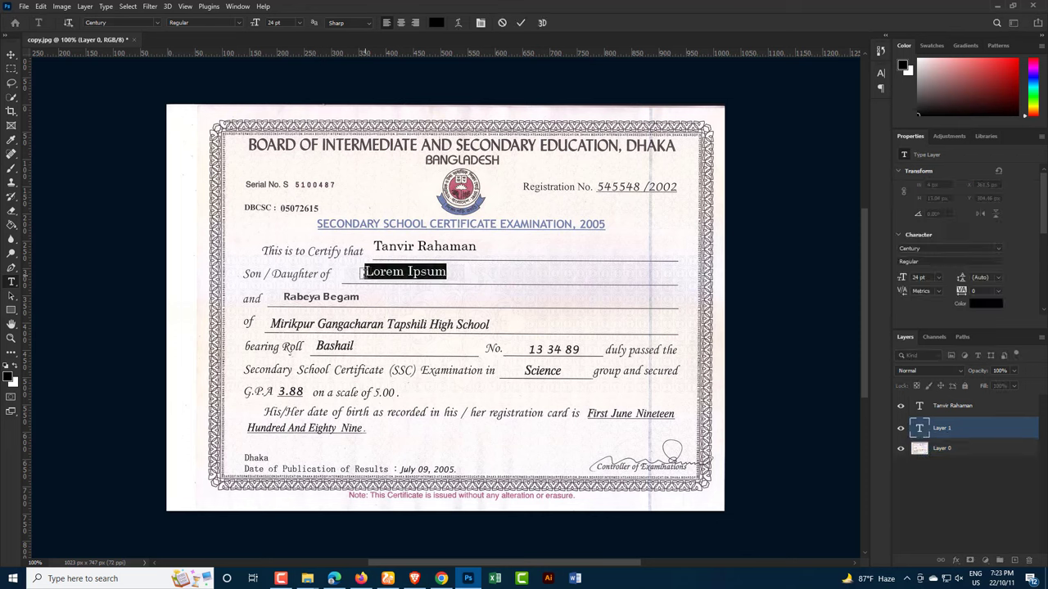
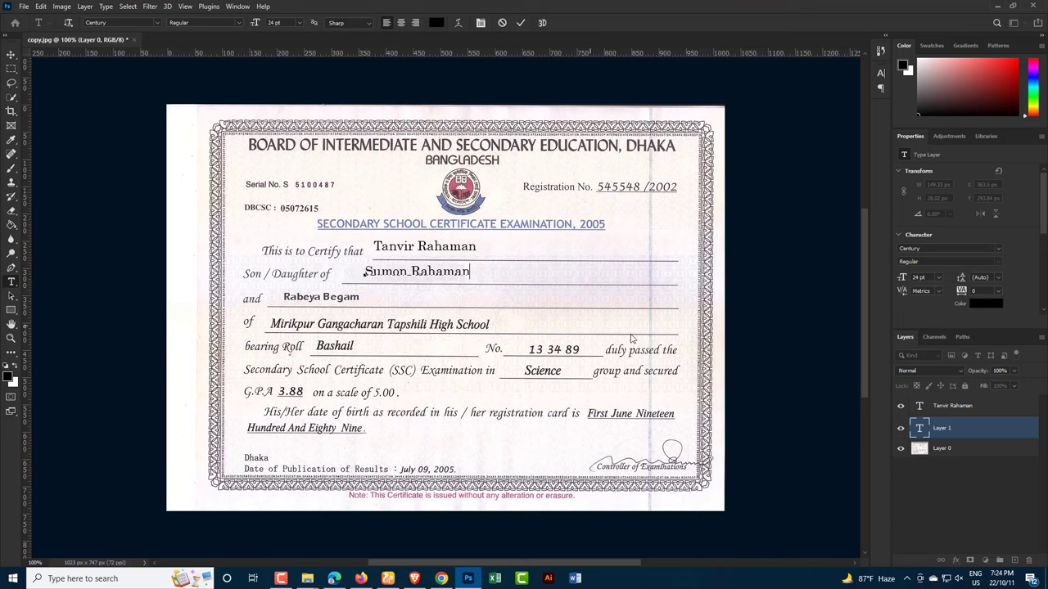
{"action": "left_click", "coordinate": [957, 437]}
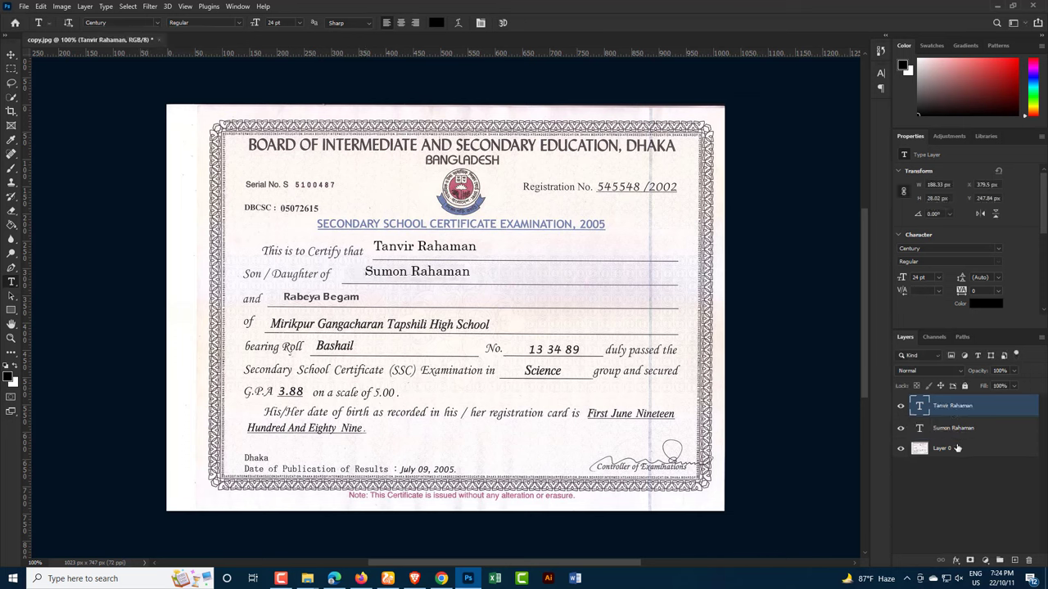
{"action": "left_click", "coordinate": [954, 448]}
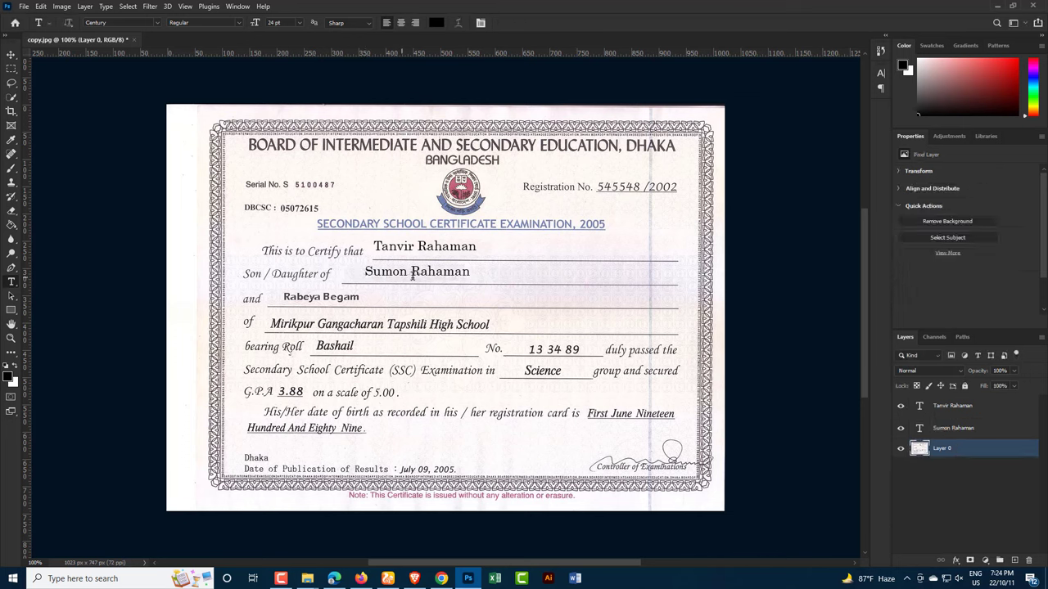
{"action": "left_click", "coordinate": [959, 429]}
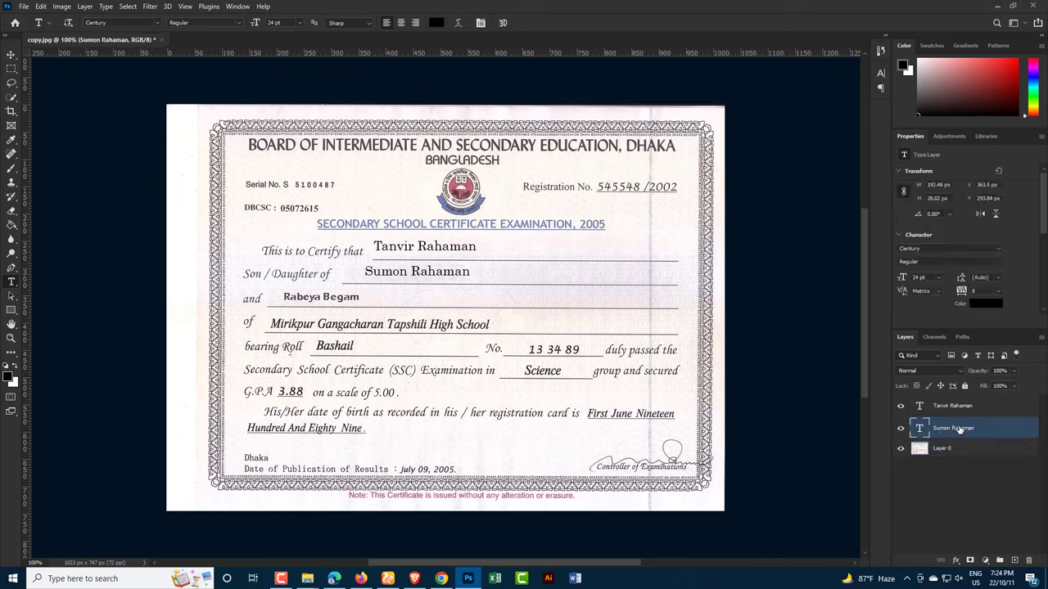
{"action": "left_click", "coordinate": [12, 54]}
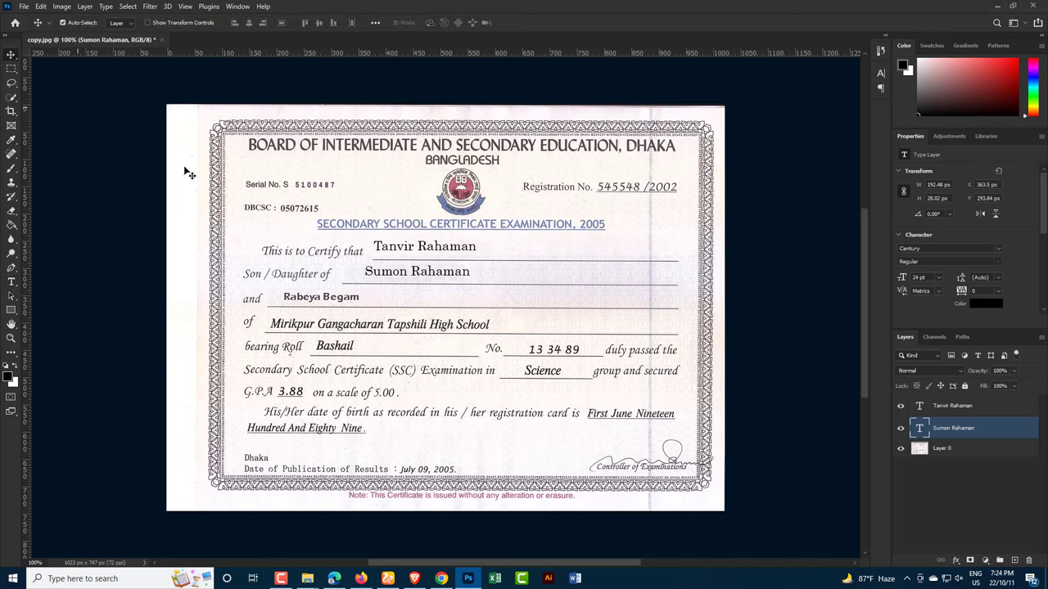
{"action": "key", "text": "Left"}
{"action": "key", "text": "Left"}
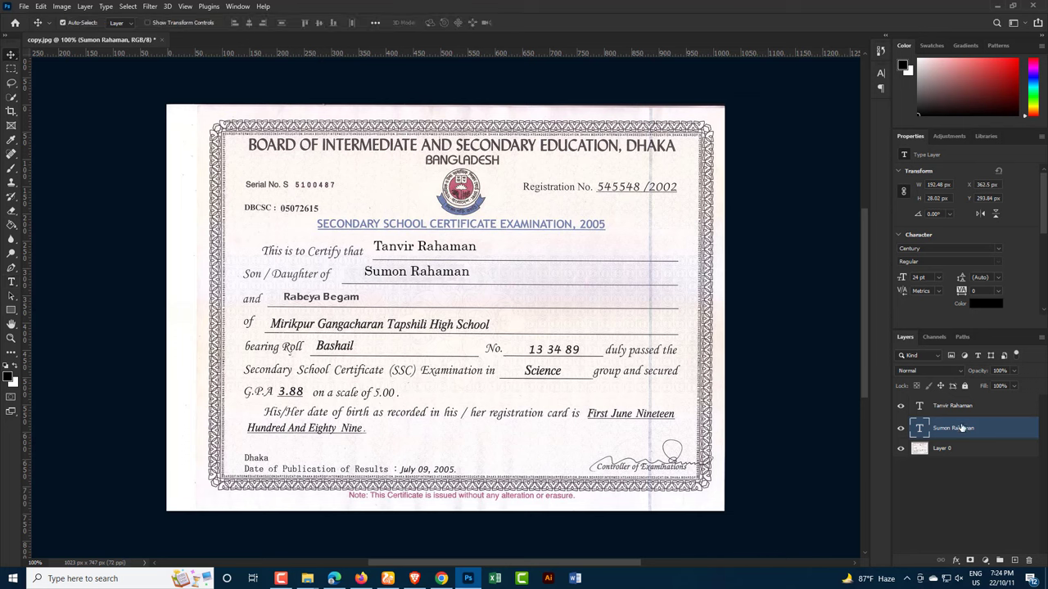
{"action": "key", "text": "Left"}
{"action": "key", "text": "Left"}
{"action": "key", "text": "Left"}
{"action": "key", "text": "Left"}
{"action": "key", "text": "Left"}
{"action": "key", "text": "Left"}
{"action": "key", "text": "Left"}
{"action": "key", "text": "Left"}
{"action": "key", "text": "Left"}
{"action": "key", "text": "Left"}
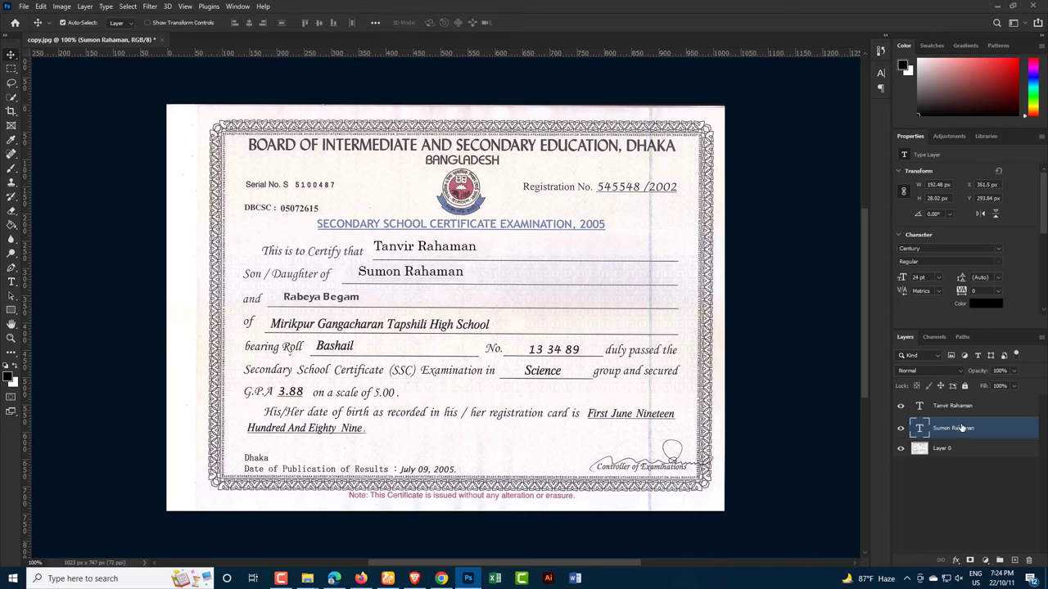
{"action": "key", "text": "Left"}
{"action": "key", "text": "Left"}
{"action": "key", "text": "Left"}
{"action": "key", "text": "Left"}
{"action": "key", "text": "Left"}
{"action": "key", "text": "Left"}
{"action": "key", "text": "Left"}
{"action": "key", "text": "Left"}
{"action": "key", "text": "Left"}
{"action": "key", "text": "Left"}
{"action": "key", "text": "Left"}
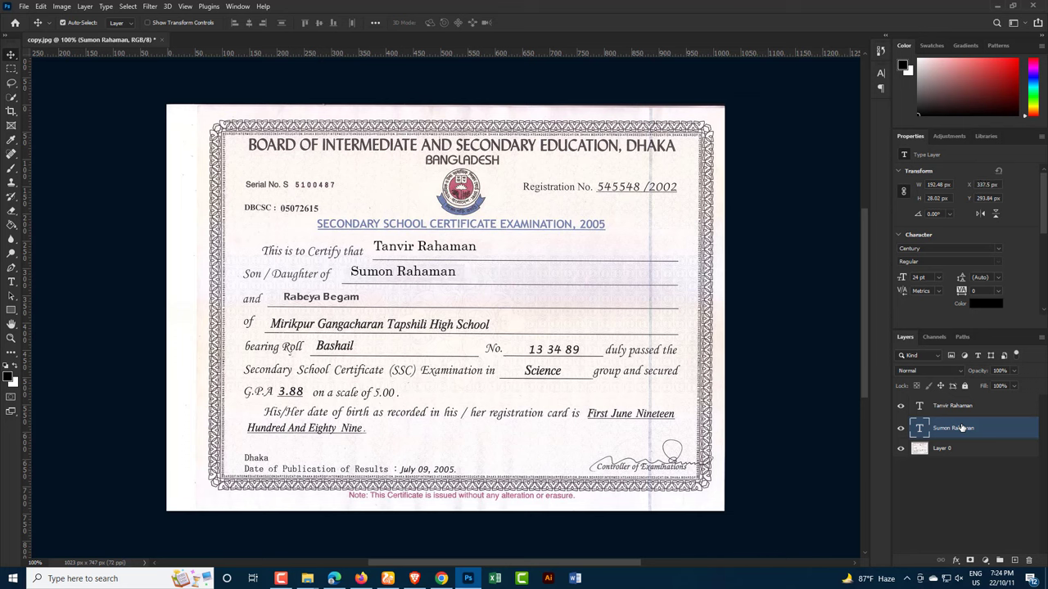
{"action": "key", "text": "Left"}
{"action": "key", "text": "Left"}
{"action": "key", "text": "Left"}
{"action": "key", "text": "Left"}
{"action": "key", "text": "Left"}
{"action": "key", "text": "Down"}
{"action": "key", "text": "Down"}
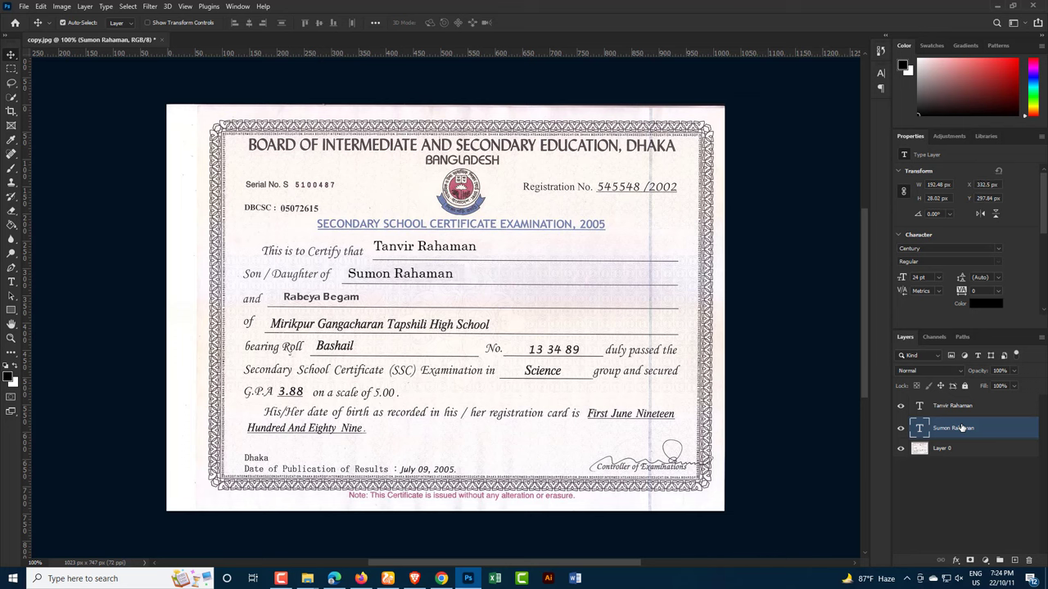
{"action": "key", "text": "Down"}
{"action": "key", "text": "Down"}
{"action": "left_click", "coordinate": [948, 407]}
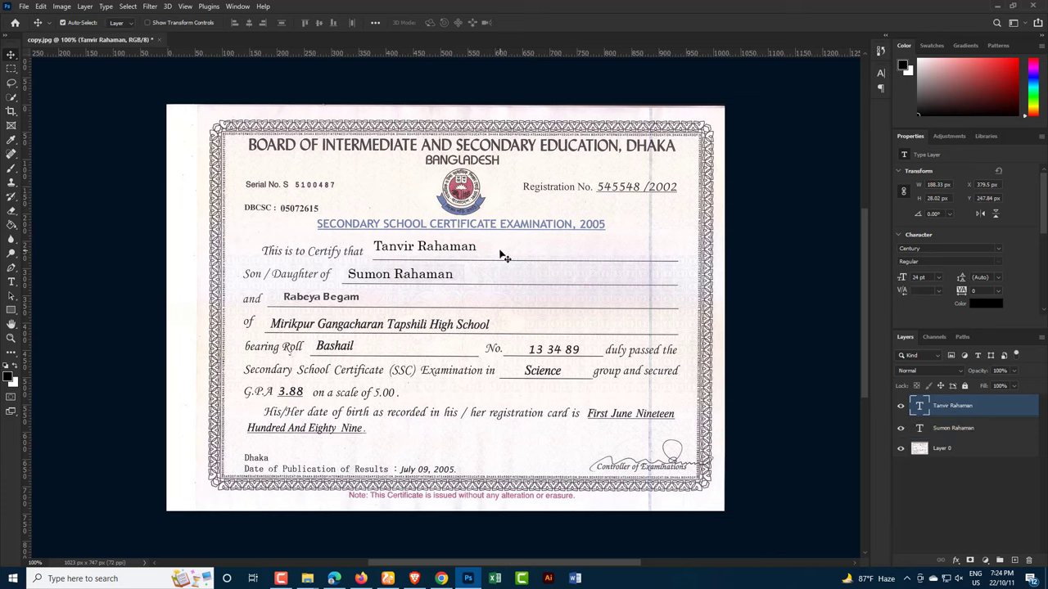
{"action": "key", "text": "Down"}
{"action": "key", "text": "Down"}
{"action": "key", "text": "Down"}
{"action": "key", "text": "Down"}
{"action": "key", "text": "Down"}
{"action": "key", "text": "Down"}
{"action": "key", "text": "Down"}
{"action": "key", "text": "Down"}
{"action": "key", "text": "Down"}
{"action": "key", "text": "Right"}
{"action": "key", "text": "Right"}
{"action": "key", "text": "Right"}
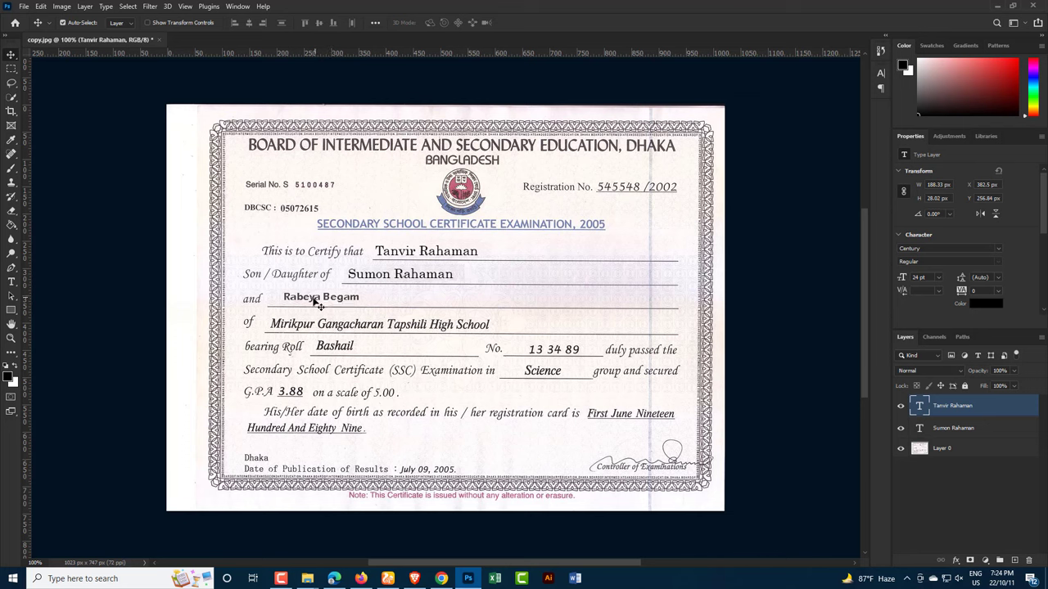
{"action": "left_click", "coordinate": [13, 68]}
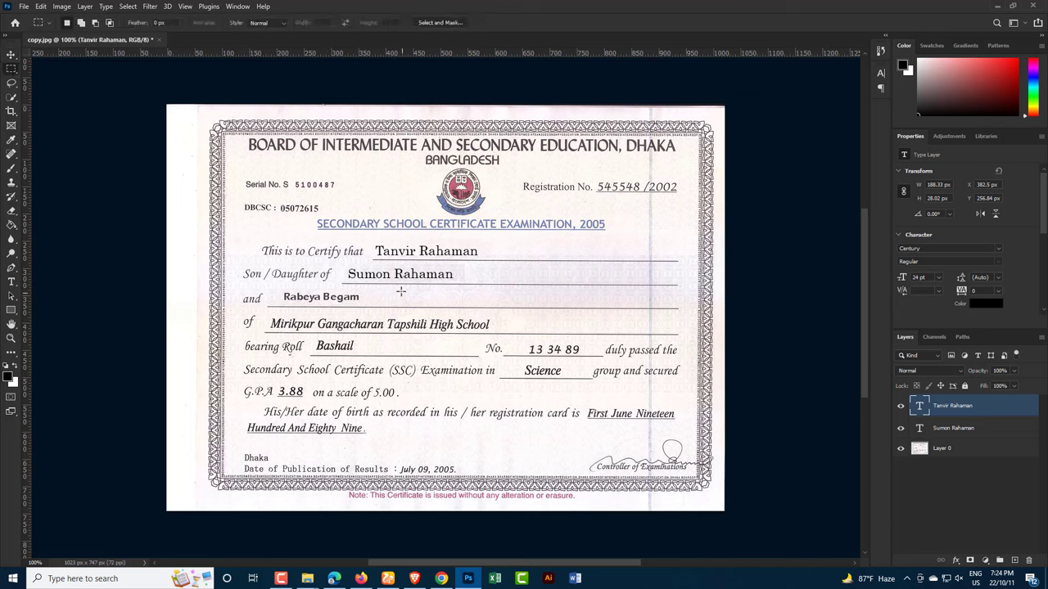
{"action": "left_click_drag", "start_coordinate": [396, 290], "coordinate": [524, 305]}
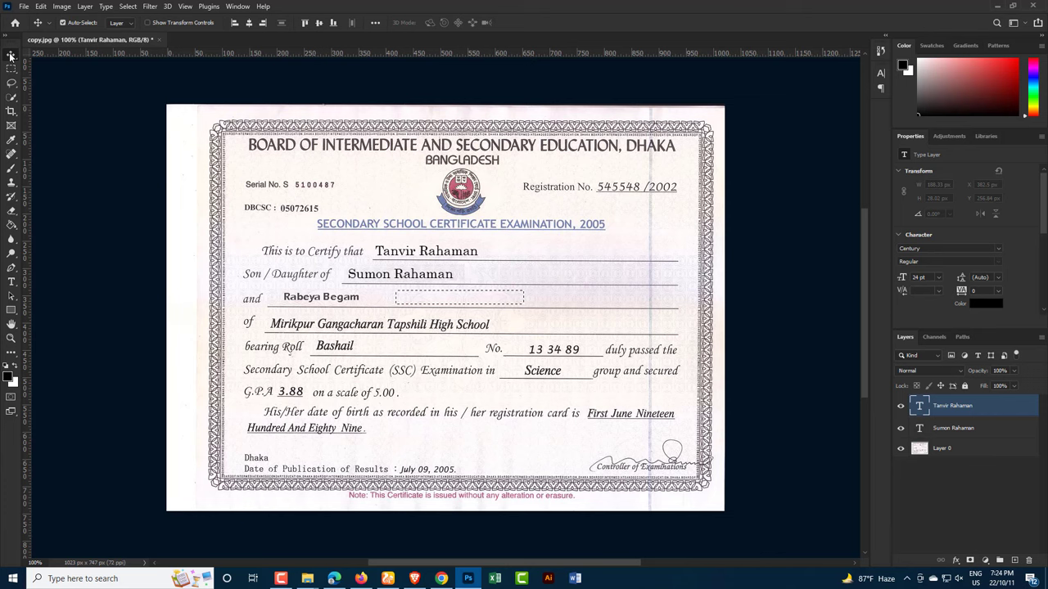
{"action": "left_click_drag", "start_coordinate": [433, 304], "coordinate": [374, 301]}
{"action": "left_click", "coordinate": [952, 448]}
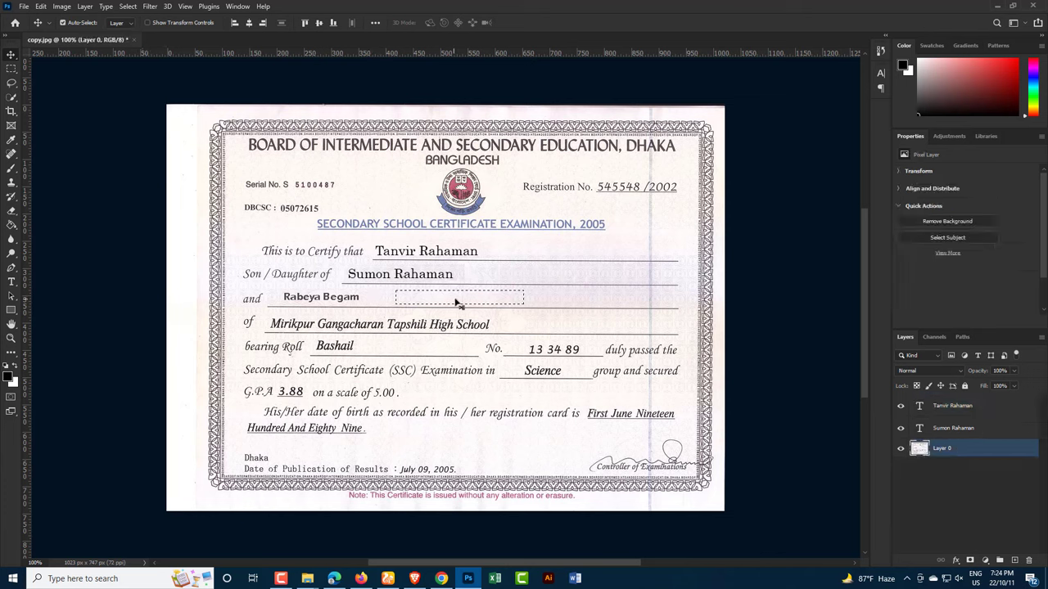
{"action": "left_click_drag", "start_coordinate": [443, 300], "coordinate": [332, 300]}
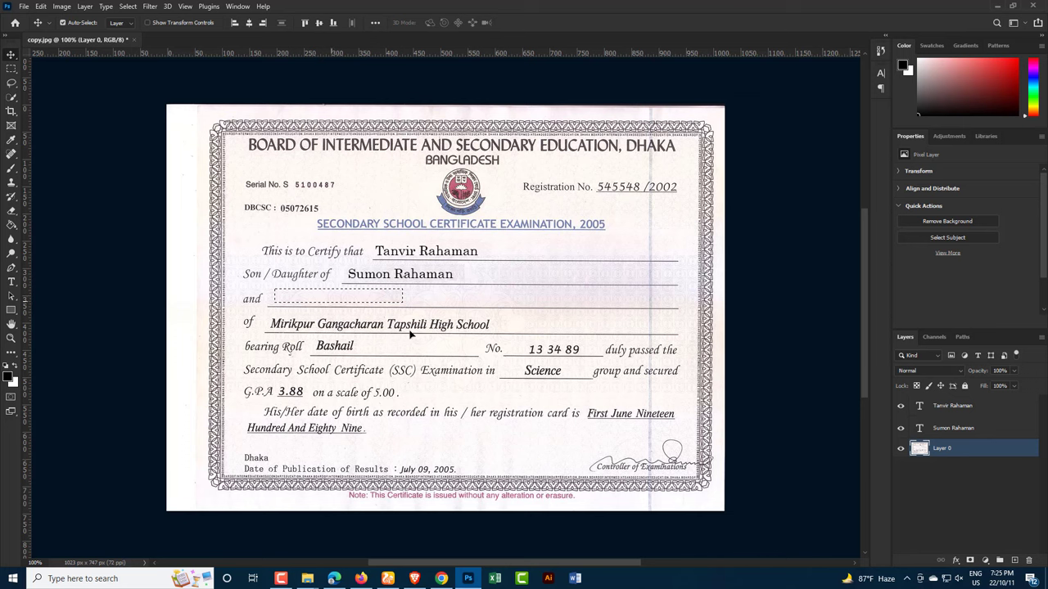
{"action": "key", "text": "ctrl+d"}
{"action": "left_click", "coordinate": [11, 282]}
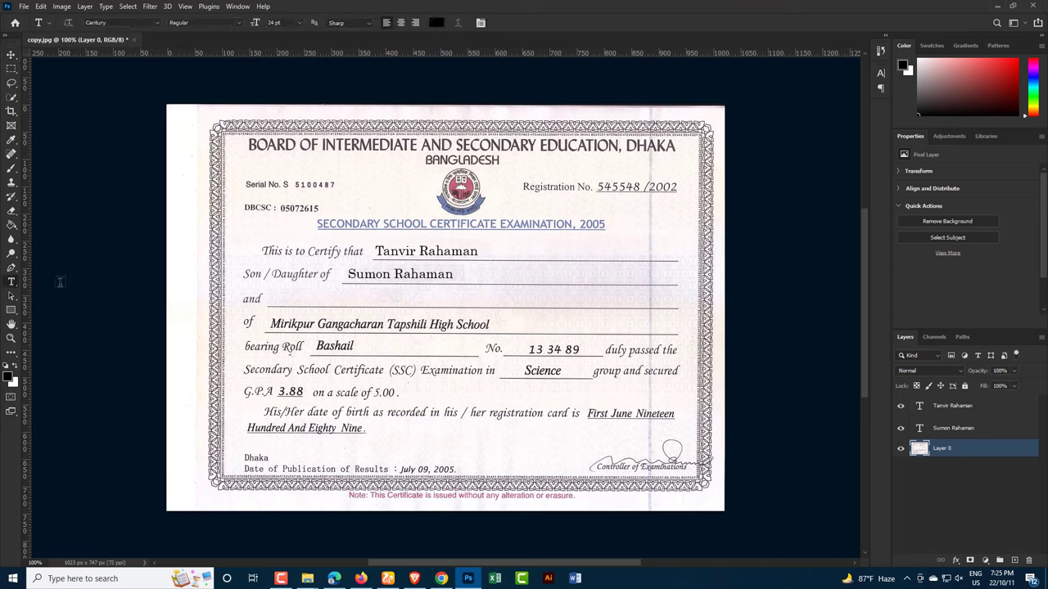
{"action": "left_click", "coordinate": [295, 296]}
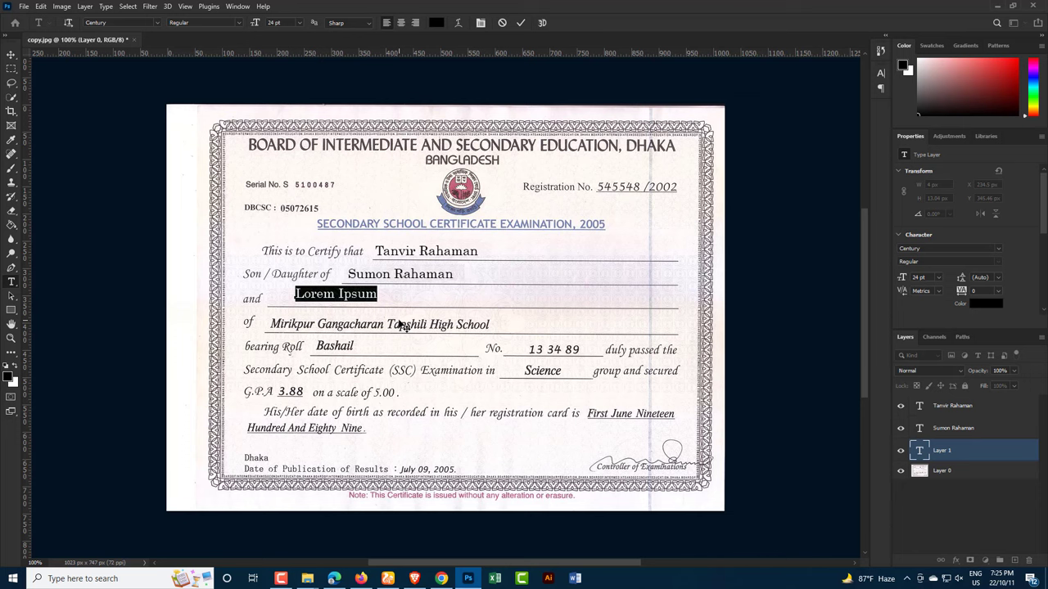
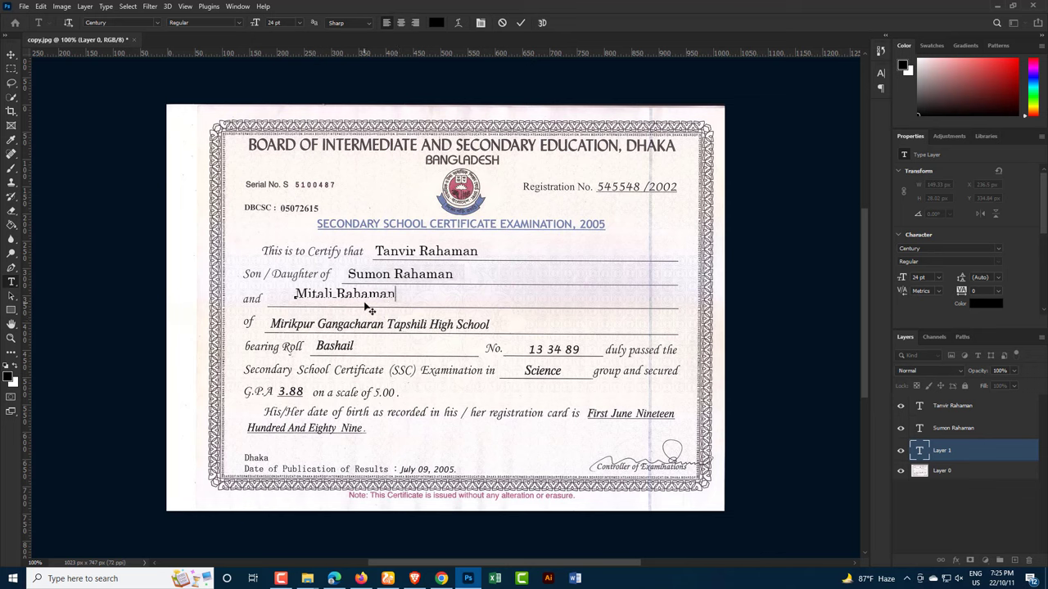
{"action": "left_click", "coordinate": [963, 449]}
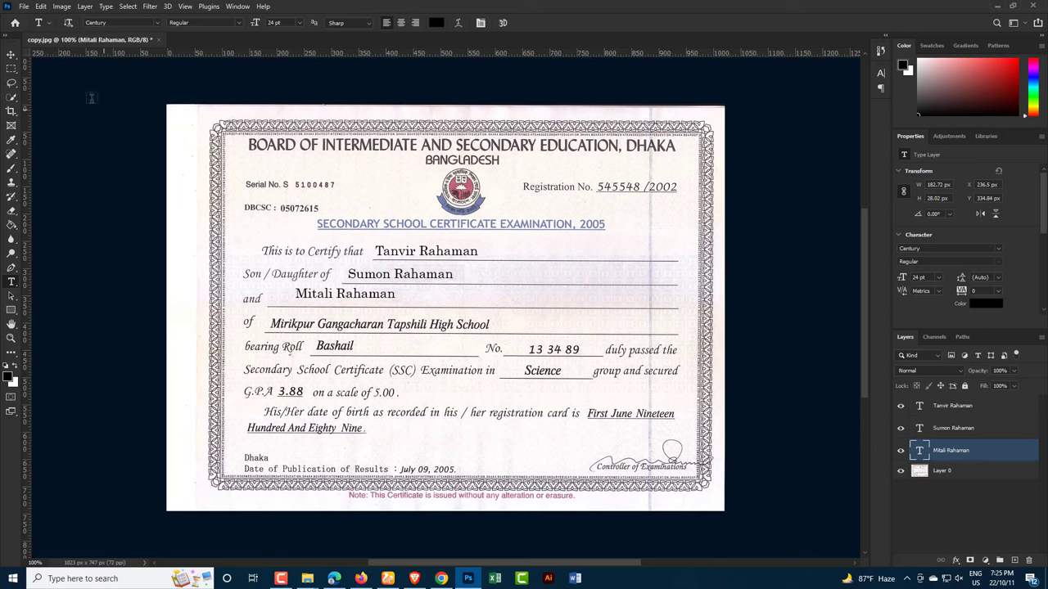
{"action": "left_click", "coordinate": [12, 55]}
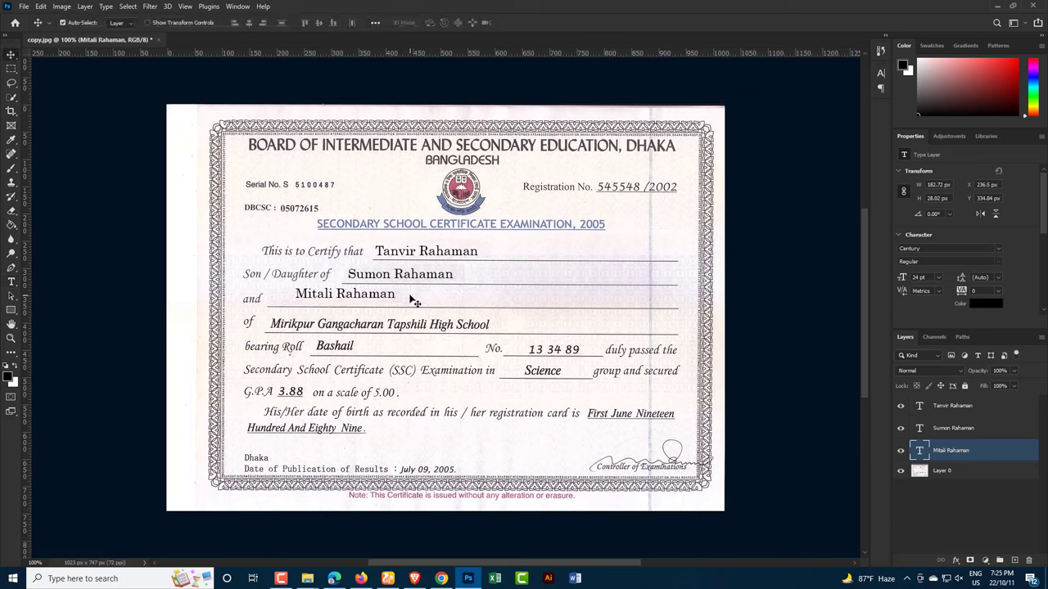
{"action": "key", "text": "Down"}
{"action": "key", "text": "Down"}
{"action": "key", "text": "Down"}
{"action": "key", "text": "Down"}
{"action": "key", "text": "Down"}
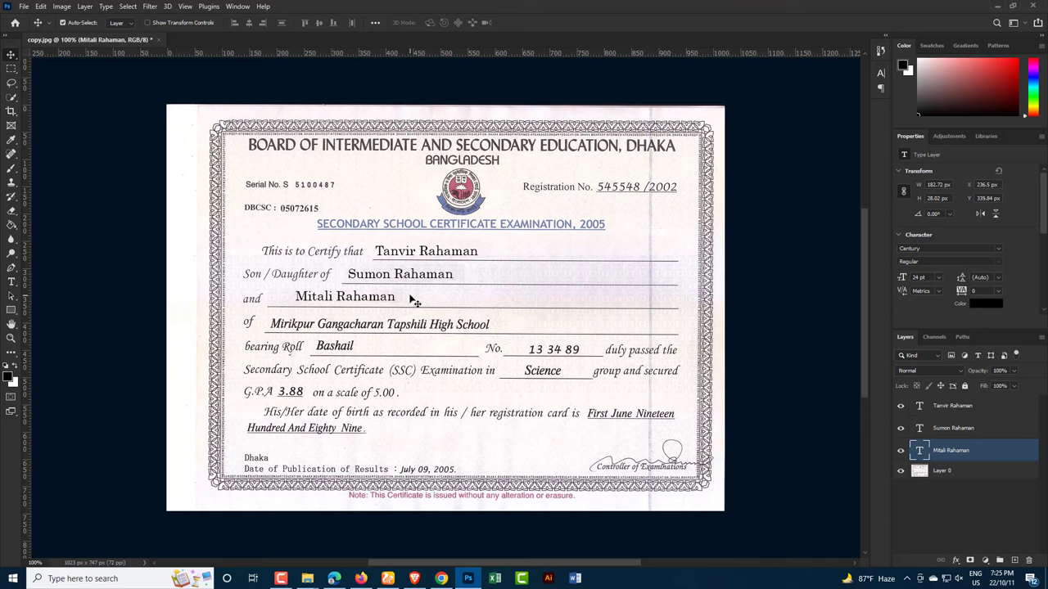
{"action": "key", "text": "Down"}
{"action": "key", "text": "Down"}
{"action": "key", "text": "Down"}
{"action": "key", "text": "Left"}
{"action": "key", "text": "Left"}
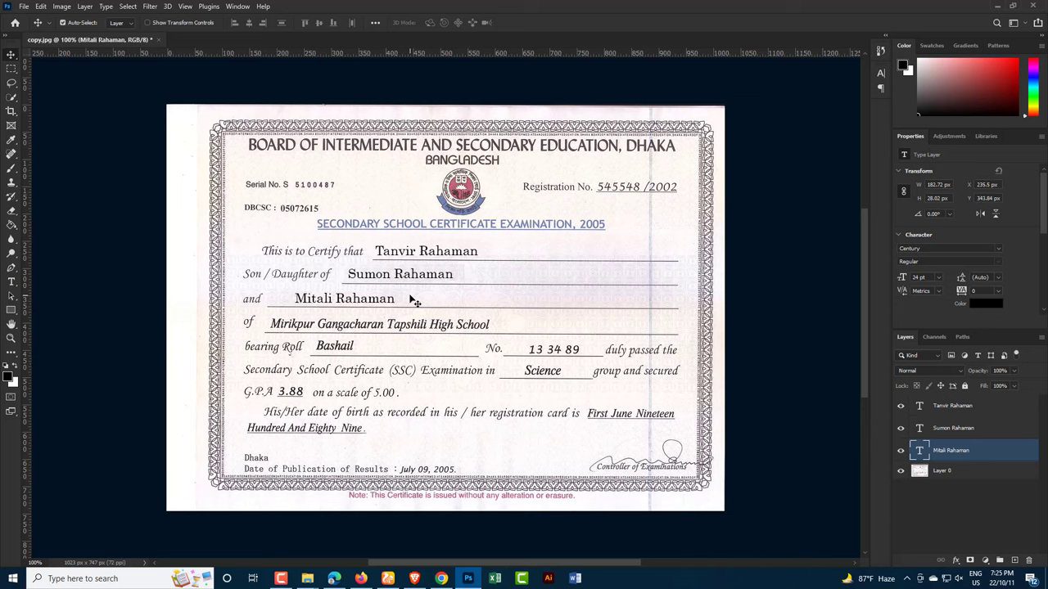
{"action": "key", "text": "Left"}
{"action": "key", "text": "Left"}
{"action": "key", "text": "Left"}
{"action": "key", "text": "Left"}
{"action": "key", "text": "Left"}
{"action": "key", "text": "Left"}
{"action": "key", "text": "Left"}
{"action": "key", "text": "Left"}
{"action": "key", "text": "Left"}
{"action": "key", "text": "Left"}
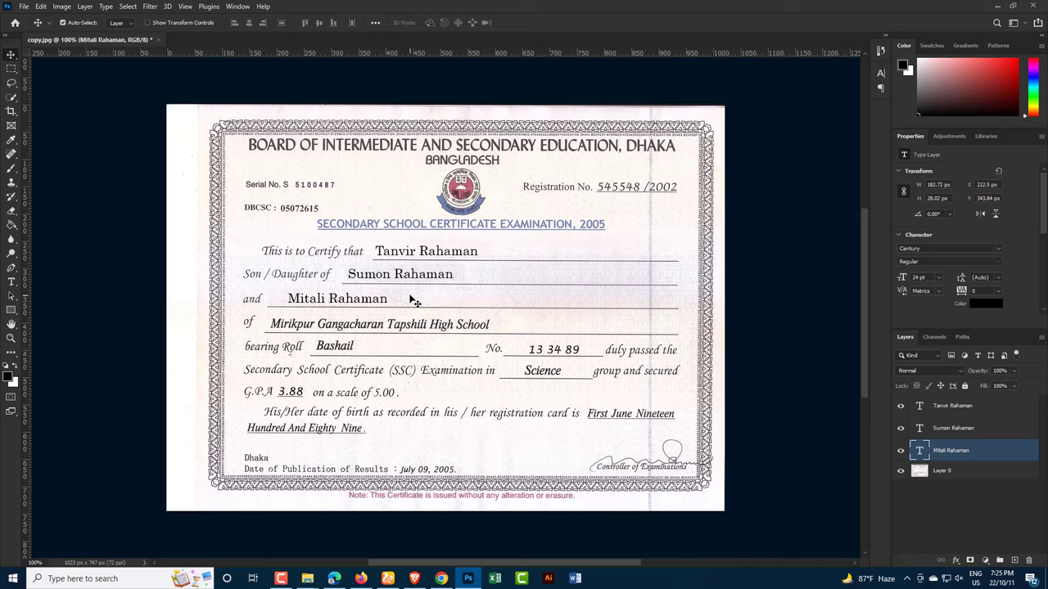
{"action": "key", "text": "Left"}
{"action": "key", "text": "Left"}
{"action": "key", "text": "Left"}
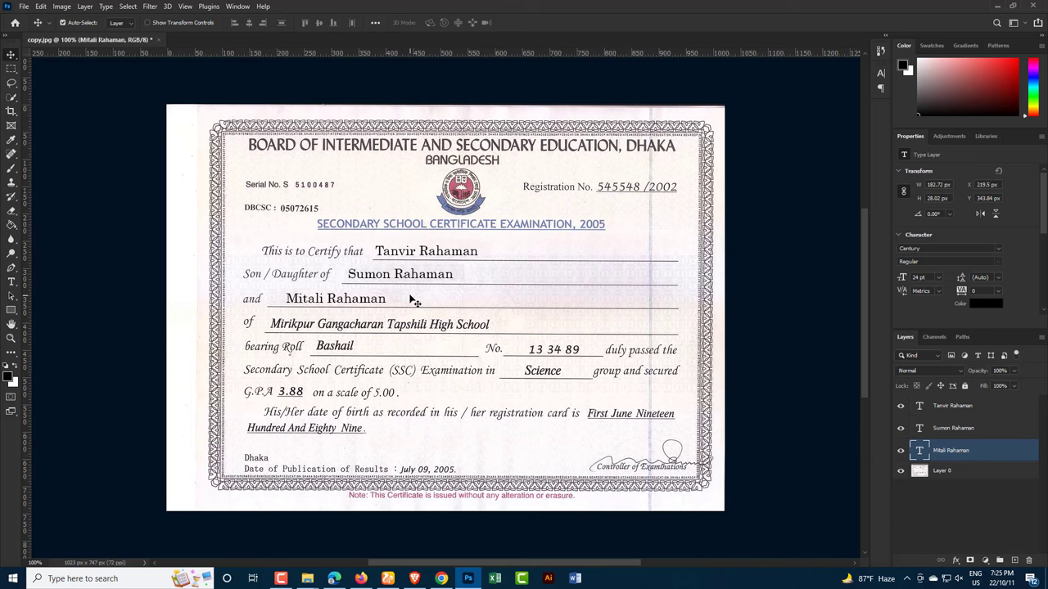
{"action": "key", "text": "Left"}
{"action": "key", "text": "Left"}
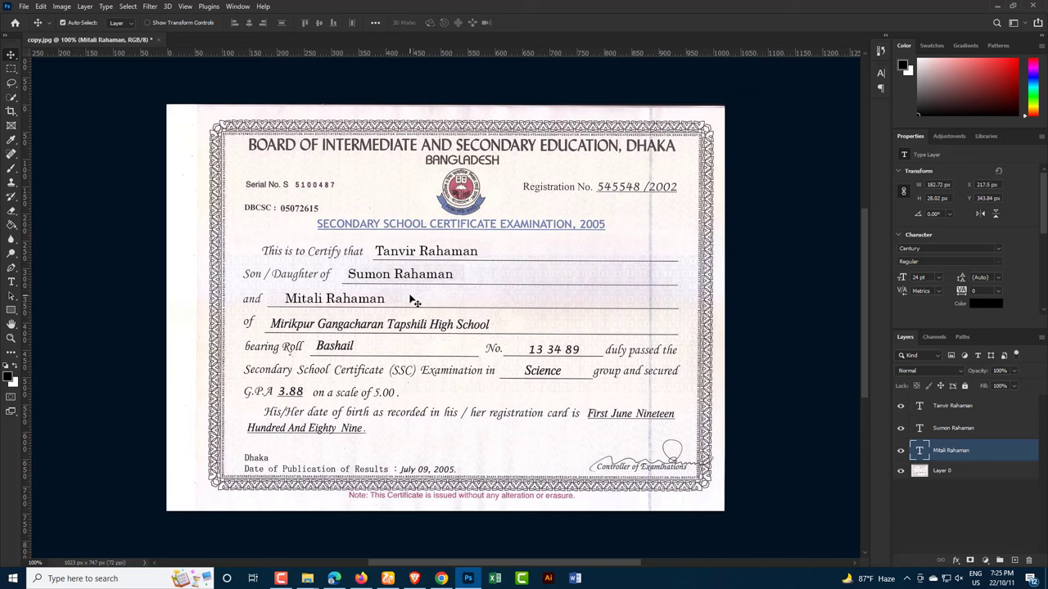
{"action": "key", "text": "Left"}
{"action": "key", "text": "Left"}
{"action": "key", "text": "Left"}
{"action": "key", "text": "Left"}
{"action": "key", "text": "Left"}
{"action": "key", "text": "Left"}
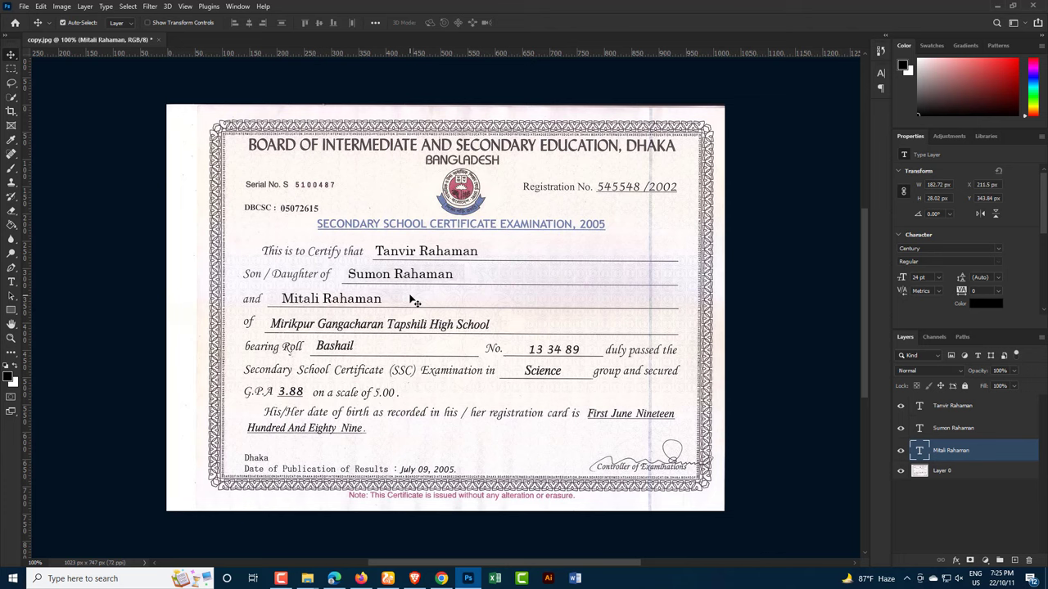
{"action": "key", "text": "Left"}
{"action": "key", "text": "Left"}
{"action": "key", "text": "Left"}
{"action": "key", "text": "Left"}
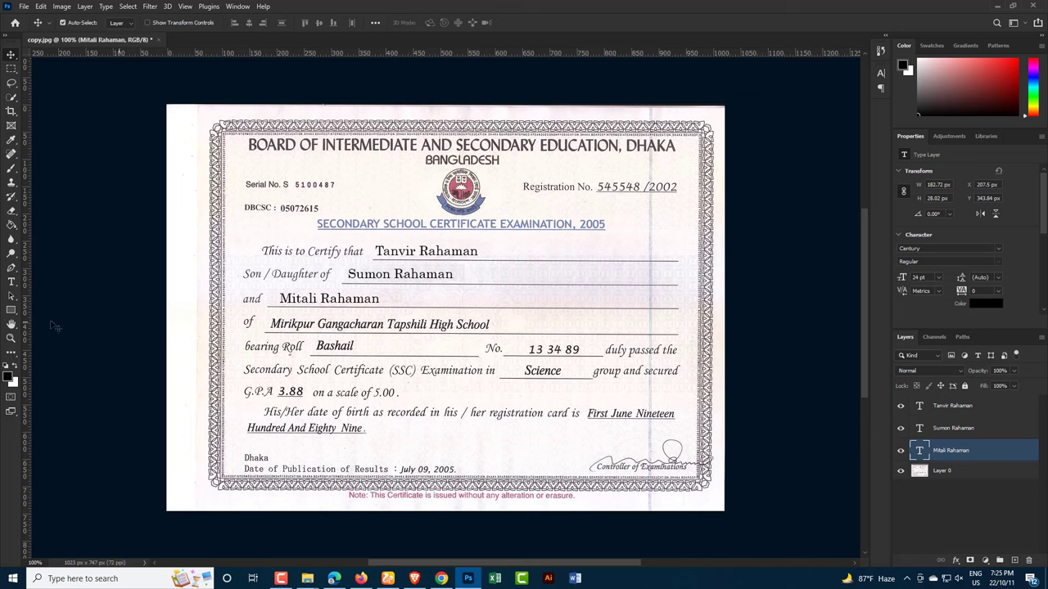
Step: Return to the Move tool and select the scanned certificate layer, Layer 0
{"action": "left_click", "coordinate": [12, 281]}
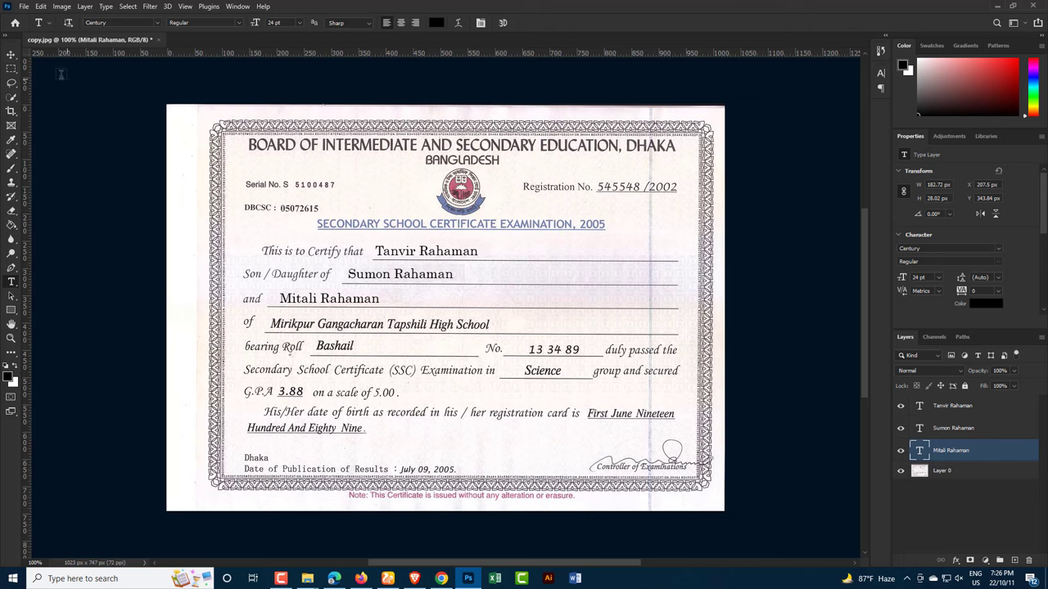
{"action": "left_click", "coordinate": [12, 55]}
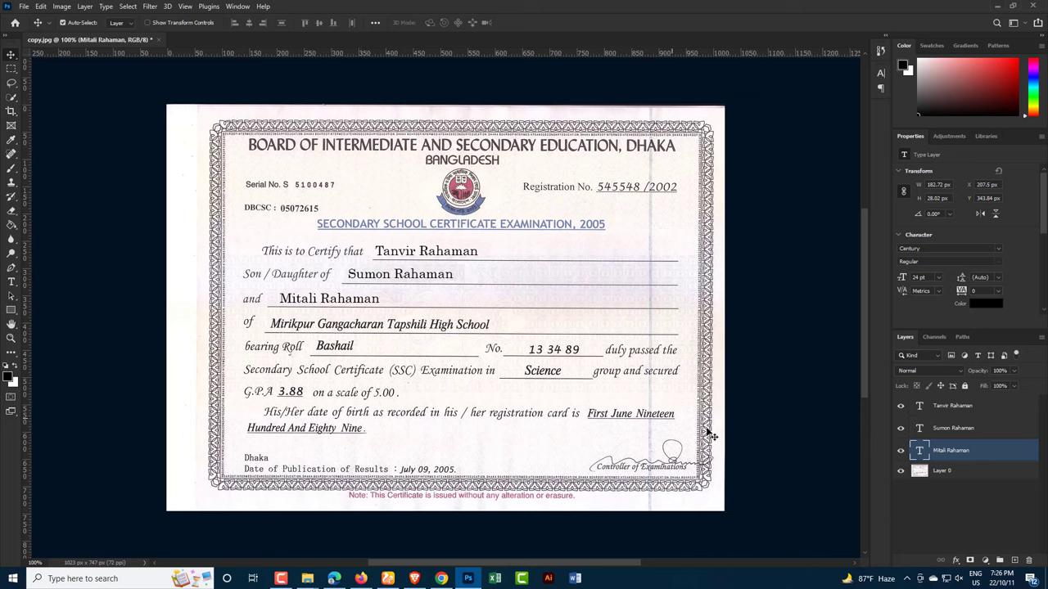
{"action": "left_click", "coordinate": [955, 473]}
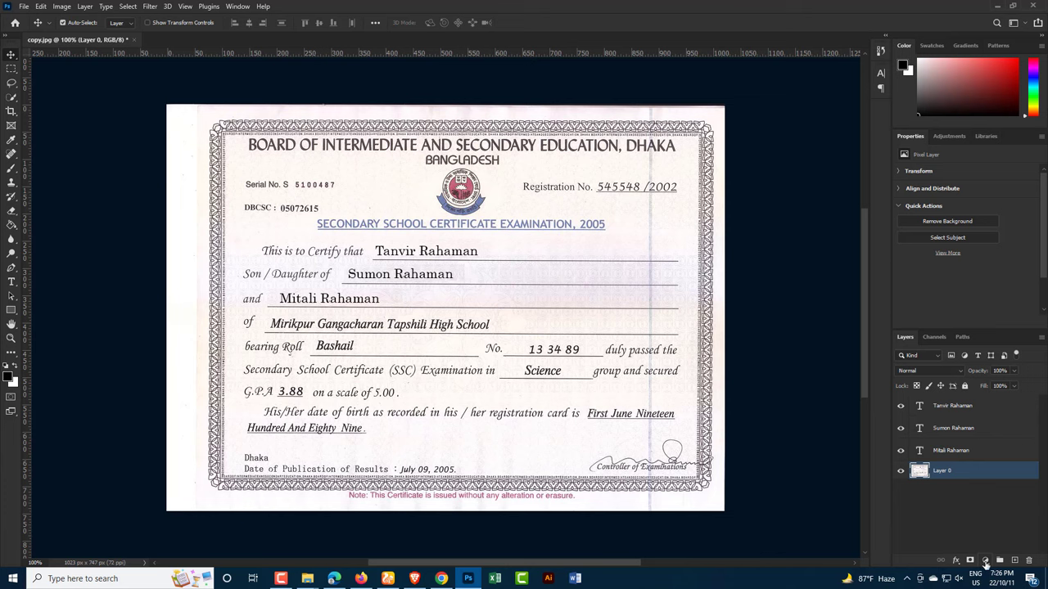
Step: Add a Levels adjustment layer above the scan, black point 9 and midtones 1.25
{"action": "left_click", "coordinate": [984, 563]}
{"action": "left_click", "coordinate": [998, 415]}
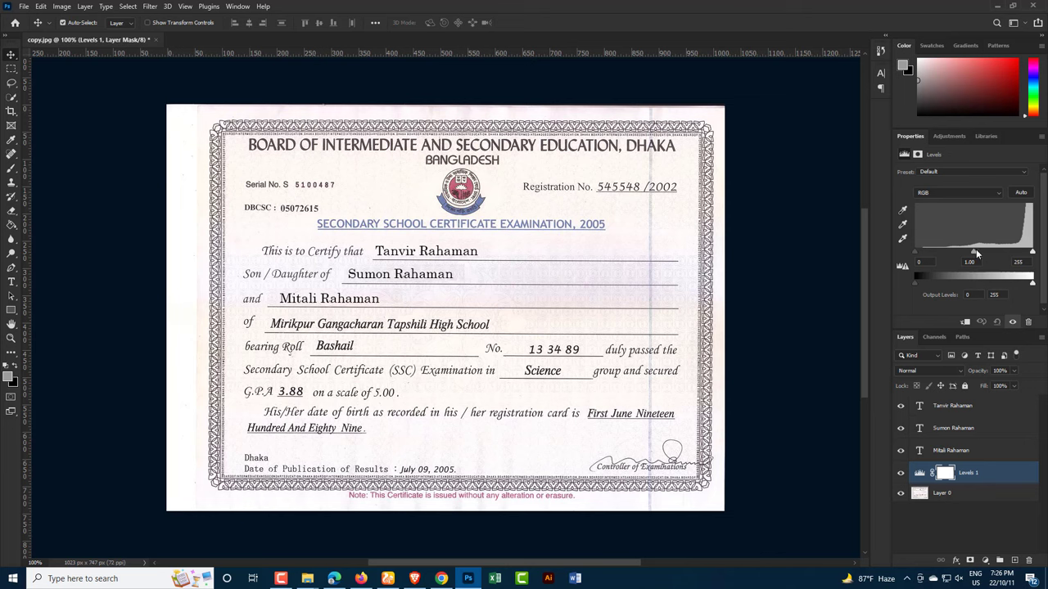
{"action": "mouse_move", "coordinate": [973, 252]}
{"action": "left_mouse_down"}
{"action": "mouse_move", "coordinate": [950, 254]}
{"action": "mouse_move", "coordinate": [962, 252]}
{"action": "left_mouse_up"}
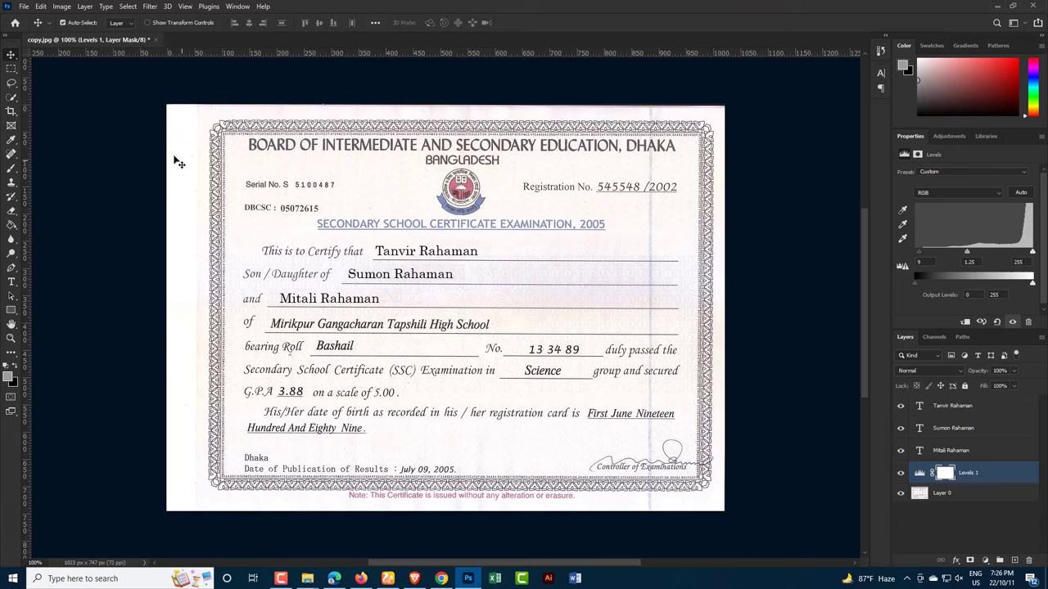
{"action": "left_click", "coordinate": [24, 6]}
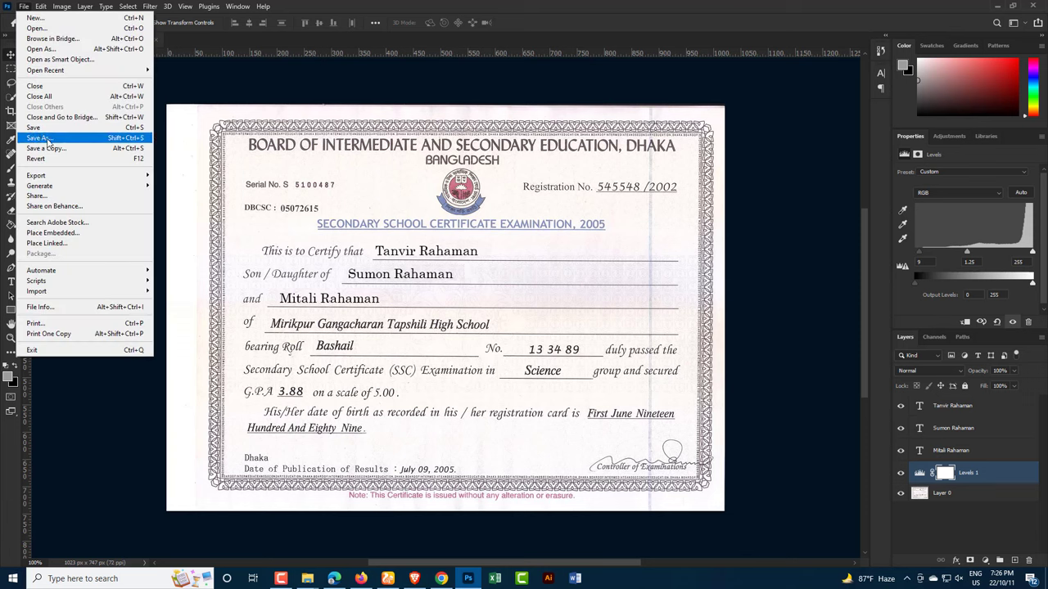
Step: Set up Save As to save a separate copy in JPEG format
{"action": "left_click", "coordinate": [90, 139]}
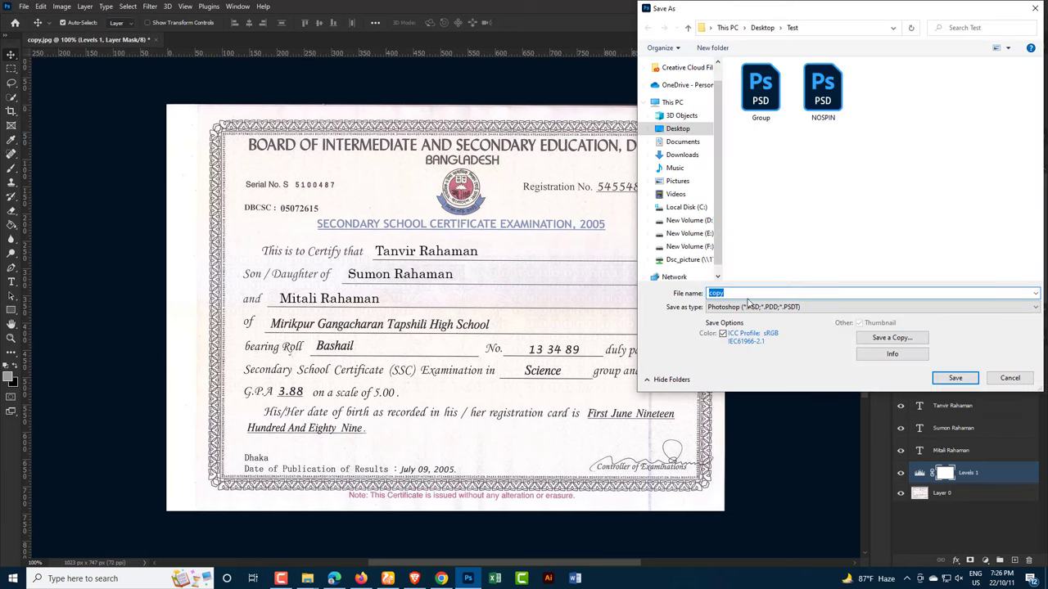
{"action": "left_click", "coordinate": [869, 338]}
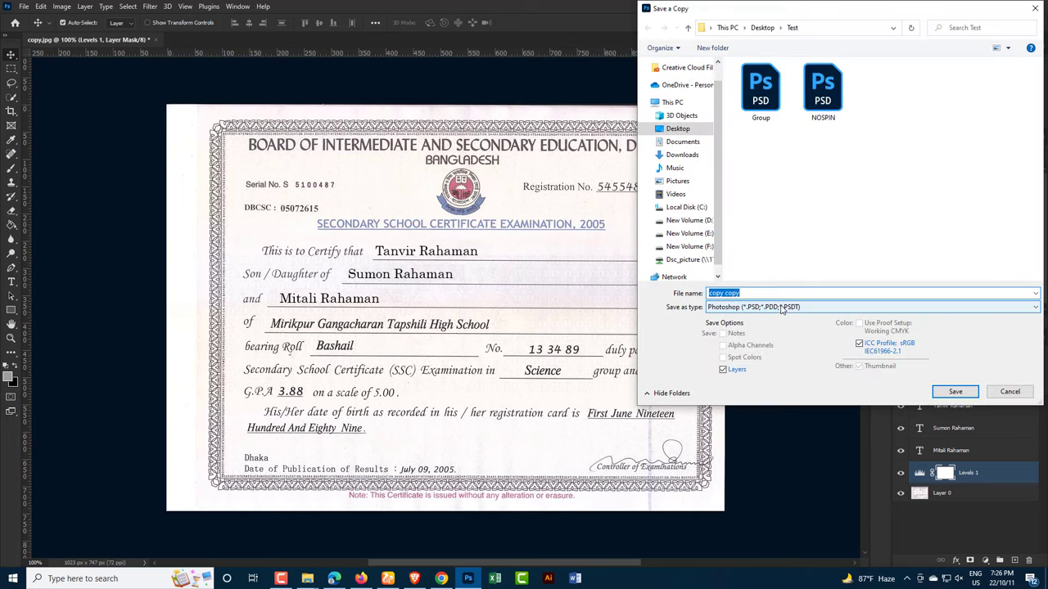
{"action": "left_click", "coordinate": [781, 307]}
{"action": "left_click", "coordinate": [745, 391]}
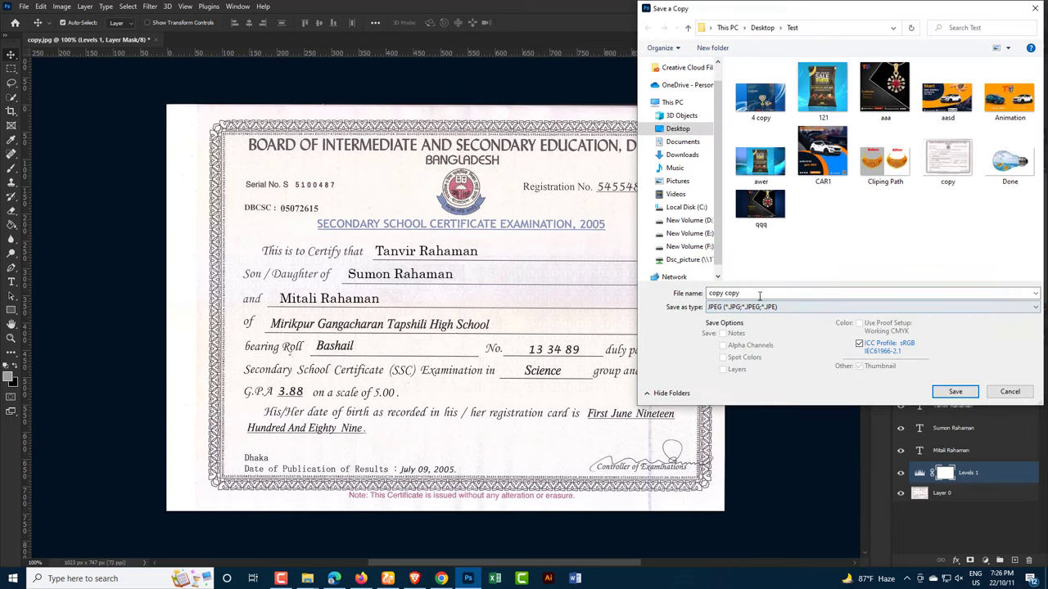
Step: Name the copy Certificate and save it at maximum JPEG quality
{"action": "double_click", "coordinate": [757, 292]}
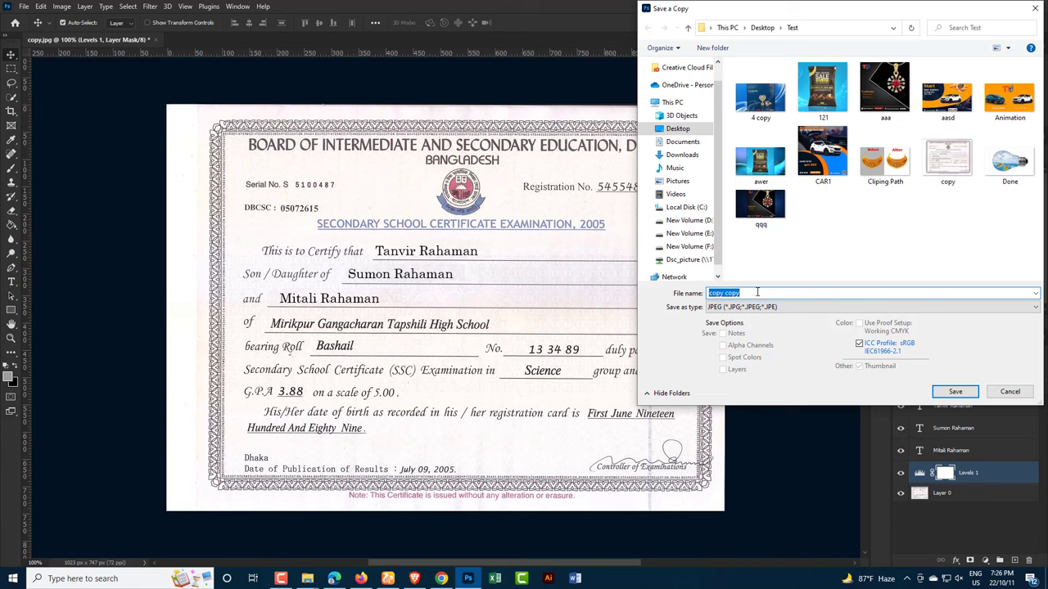
{"action": "type", "text": "C"}
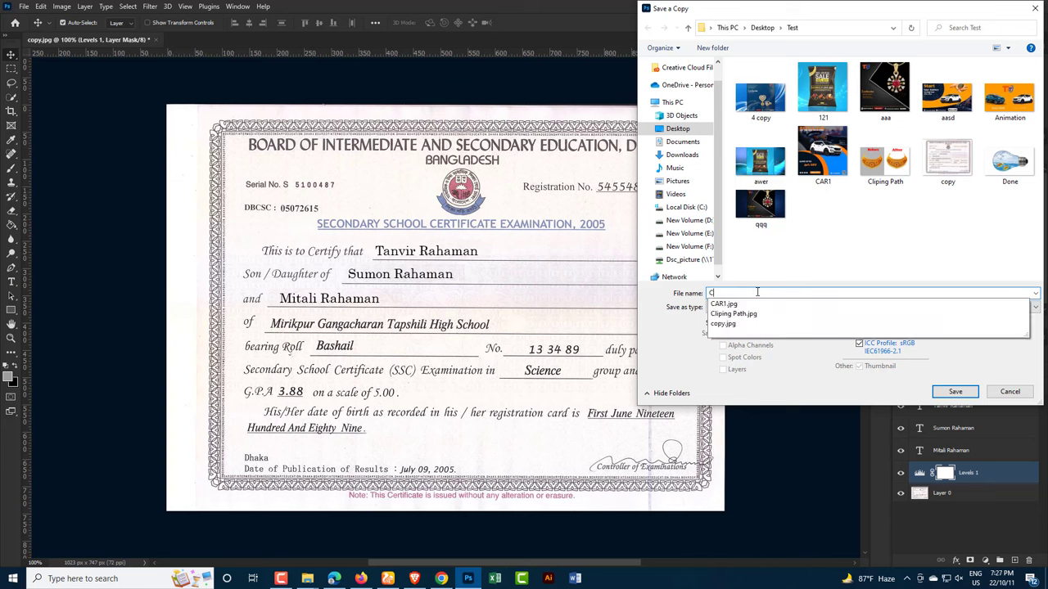
{"action": "type", "text": "ertificate"}
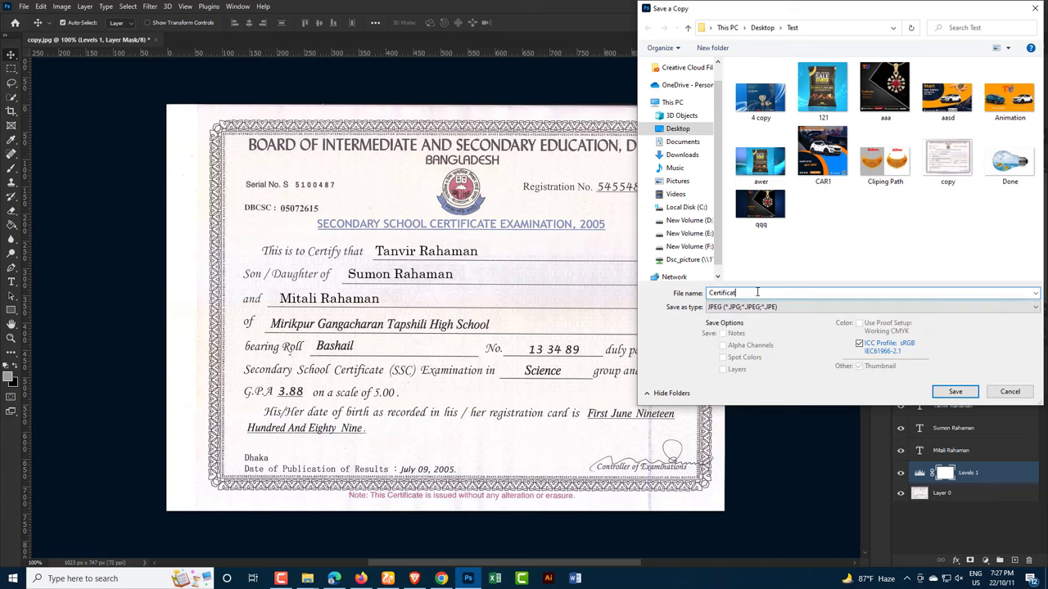
{"action": "left_click", "coordinate": [955, 391]}
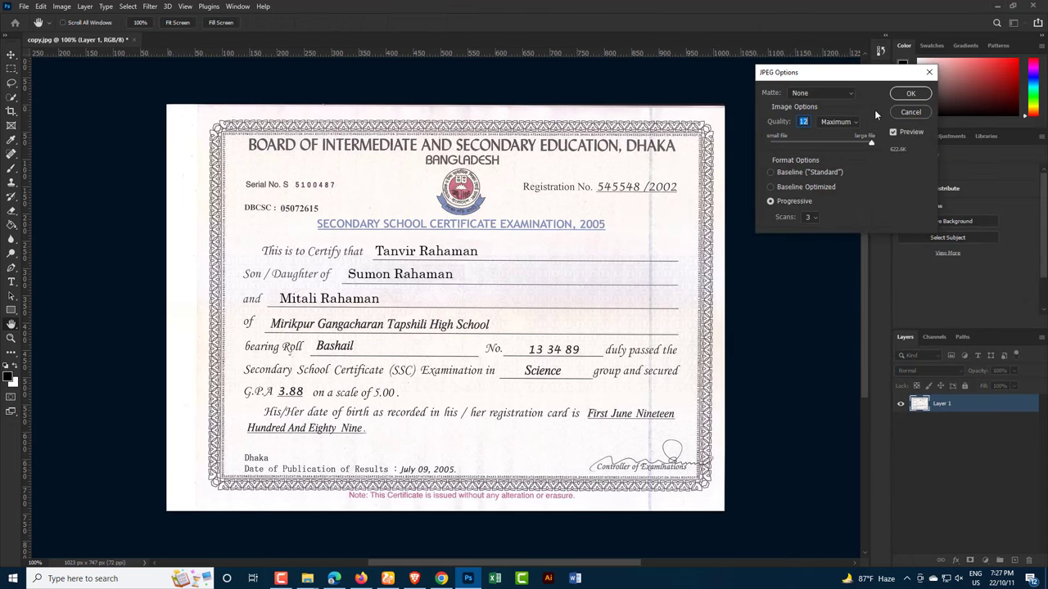
{"action": "left_click", "coordinate": [907, 94]}
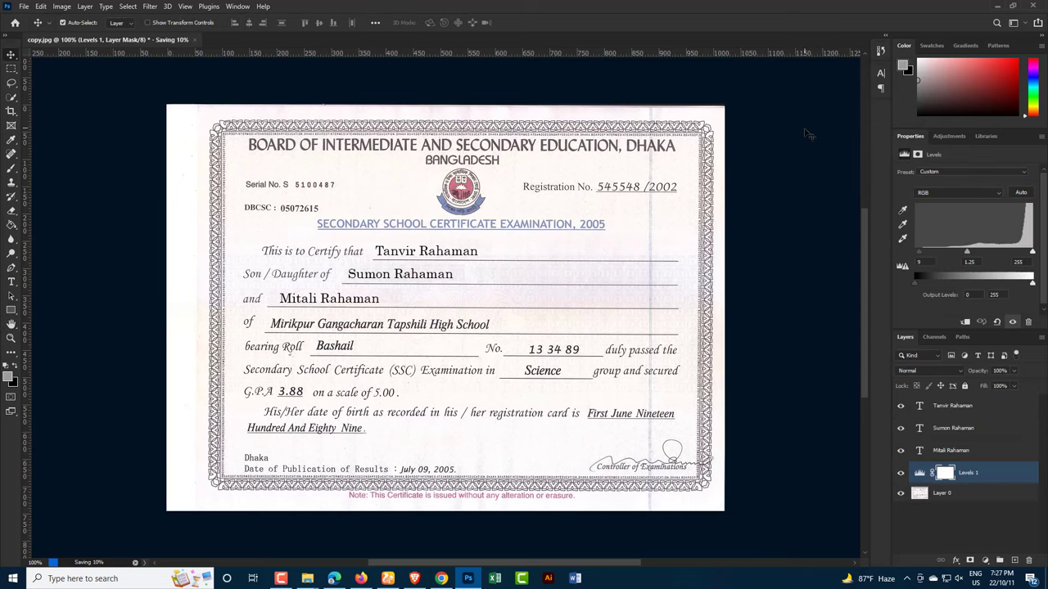
Step: Zoom in and back out to check the names, then minimize Photoshop
{"action": "key", "text": "ctrl+plus"}
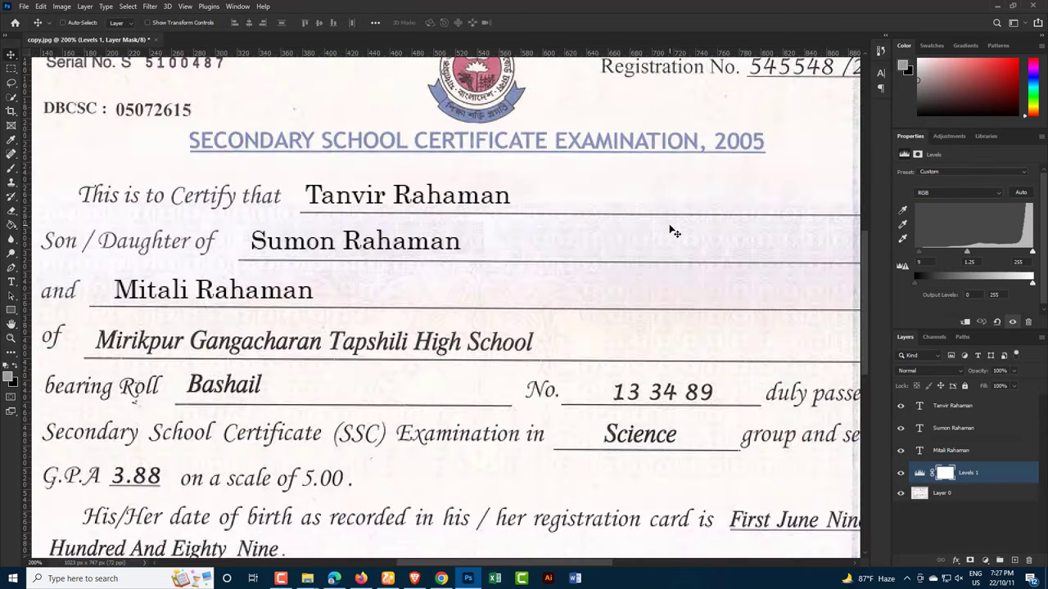
{"action": "key", "text": "ctrl+minus"}
{"action": "key", "text": "ctrl+minus"}
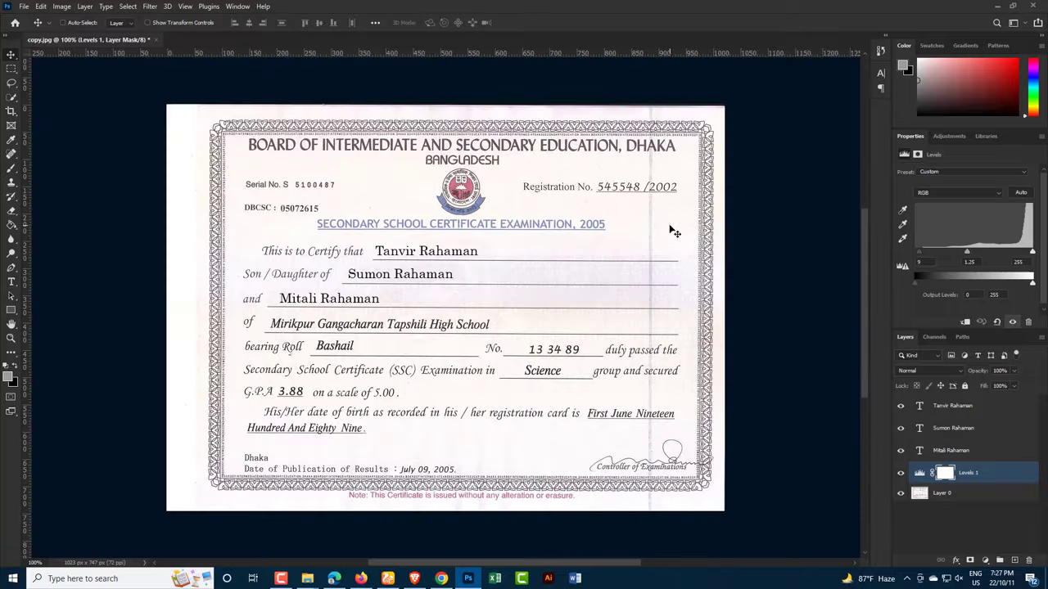
{"action": "key", "text": "ctrl+minus"}
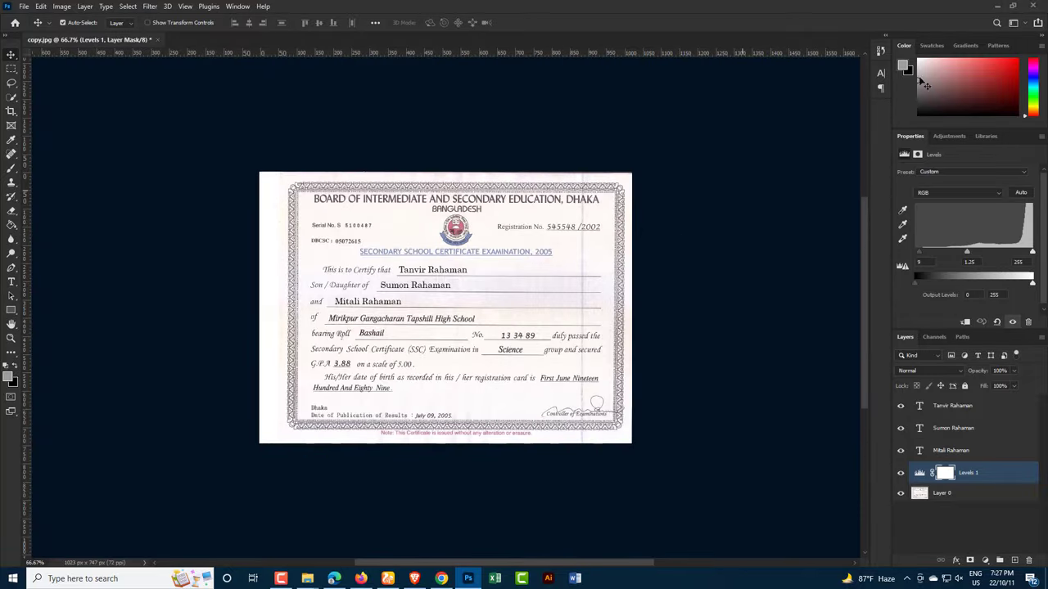
{"action": "left_click", "coordinate": [997, 7]}
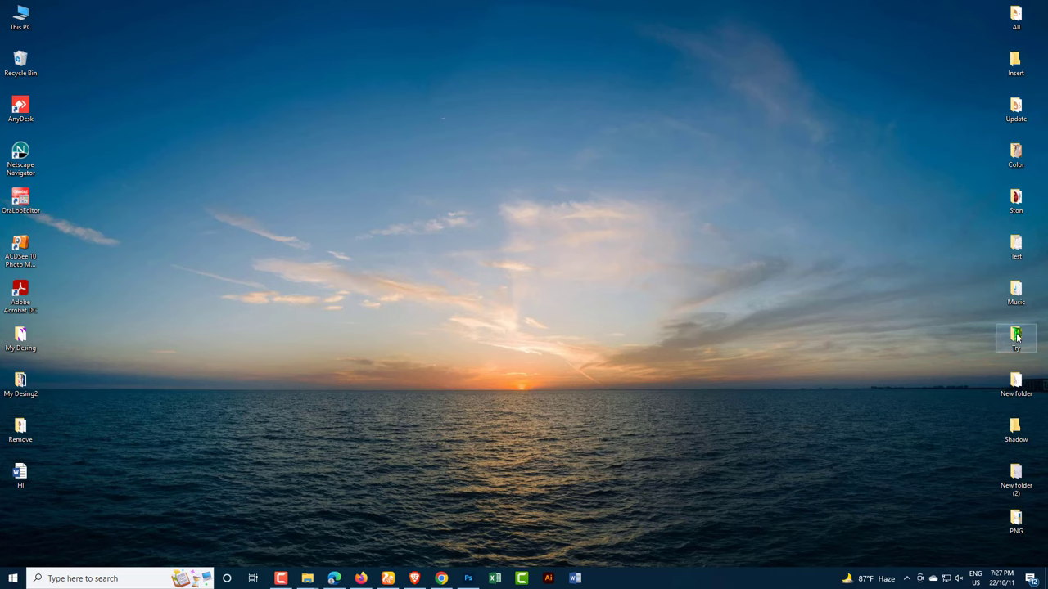
{"action": "double_click", "coordinate": [1015, 250]}
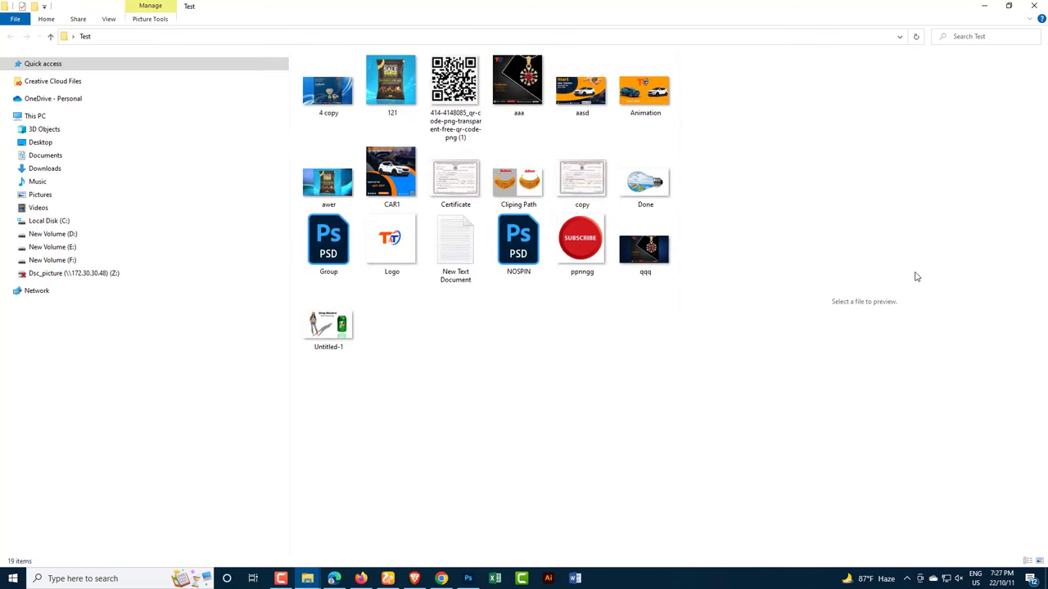
{"action": "left_click", "coordinate": [586, 186]}
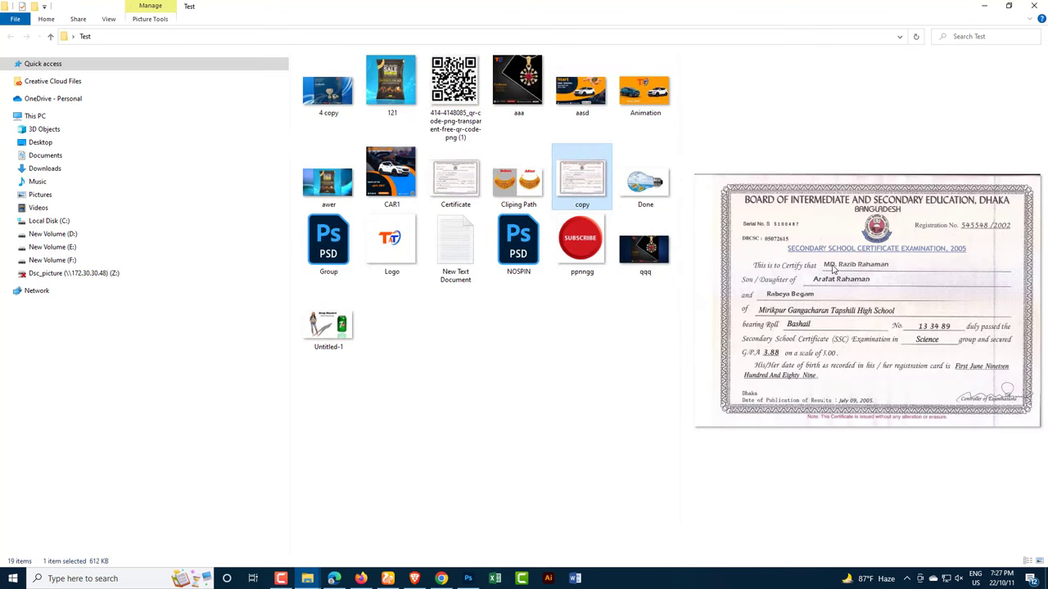
{"action": "key", "text": "Left"}
{"action": "key", "text": "Left"}
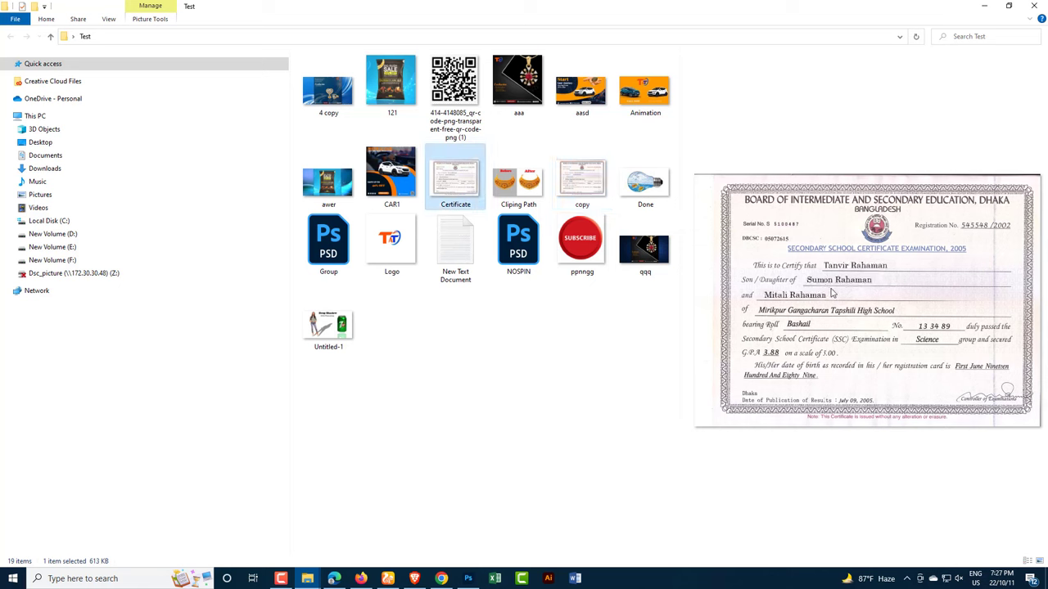
{"action": "double_click", "coordinate": [459, 185]}
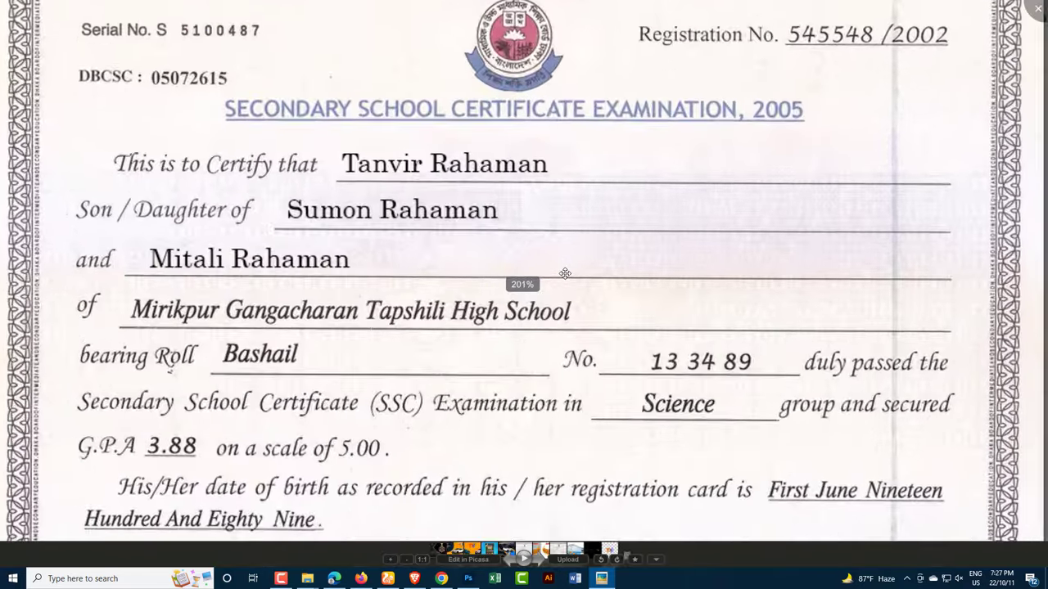
{"action": "scroll", "coordinate": [565, 274], "scroll_direction": "down", "scroll_amount": 2}
{"action": "scroll", "coordinate": [565, 273], "scroll_direction": "down", "scroll_amount": 5}
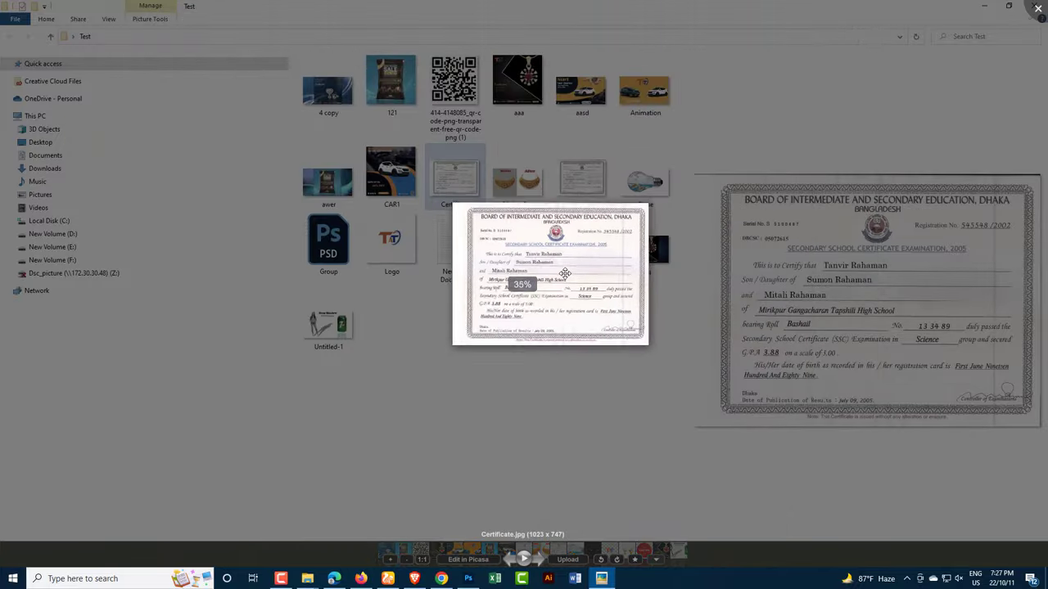
{"action": "left_click", "coordinate": [1037, 7]}
{"action": "left_click", "coordinate": [1037, 7]}
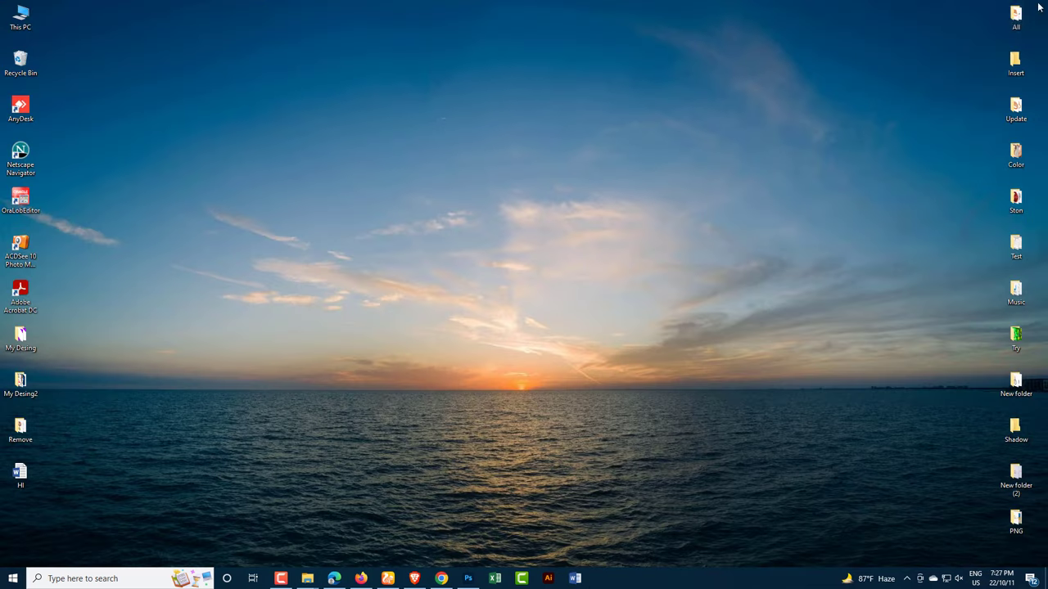